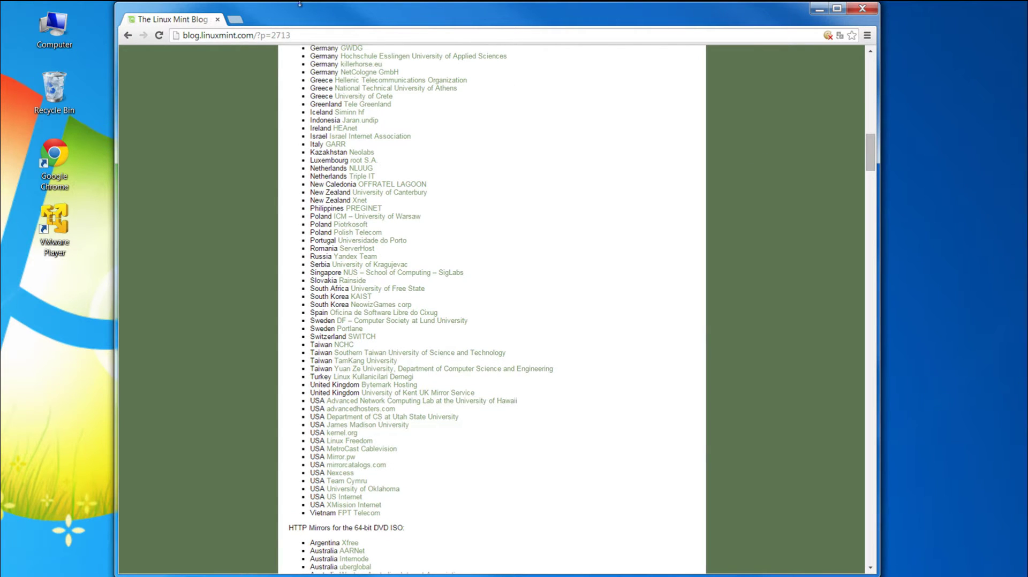
- Open a new blank tab beside the Linux Mint blog post
{"action": "left_click", "coordinate": [242, 21]}
- Search Google for 'vmwareplayer' and open FileHippo's VMware Player 7.0.0 download page
{"action": "type", "text": "vm"}
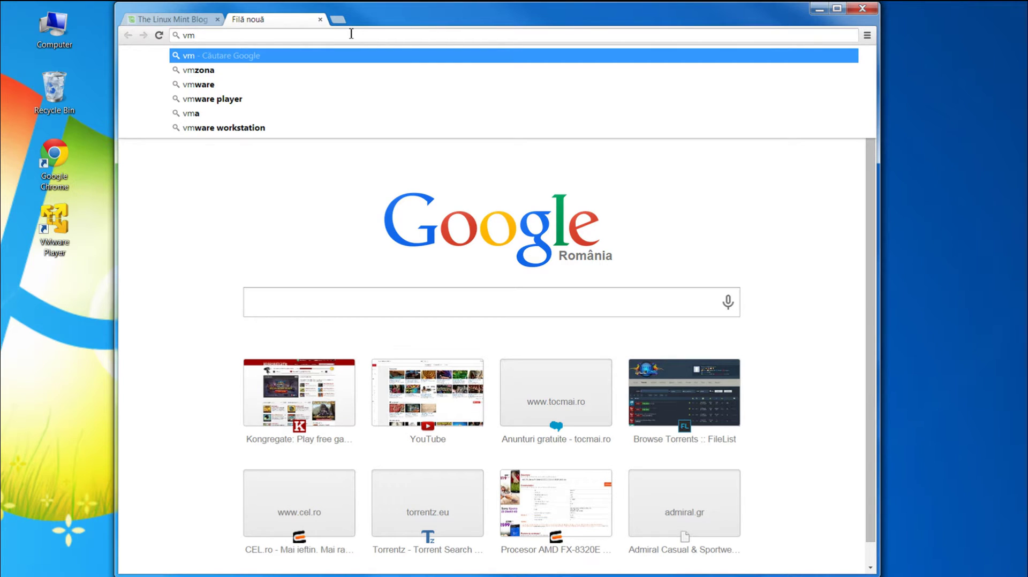
{"action": "type", "text": "ware"}
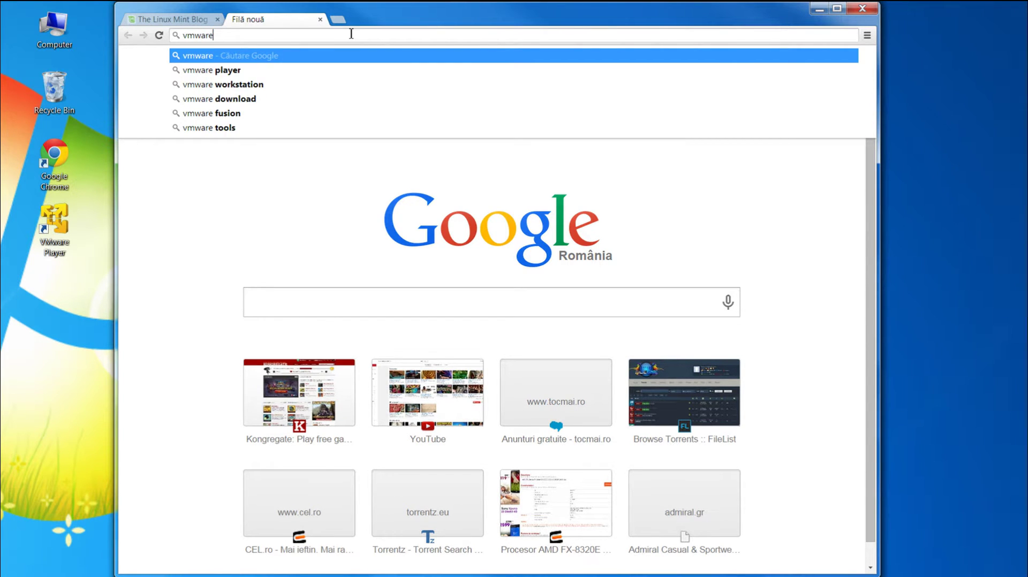
{"action": "type", "text": "player"}
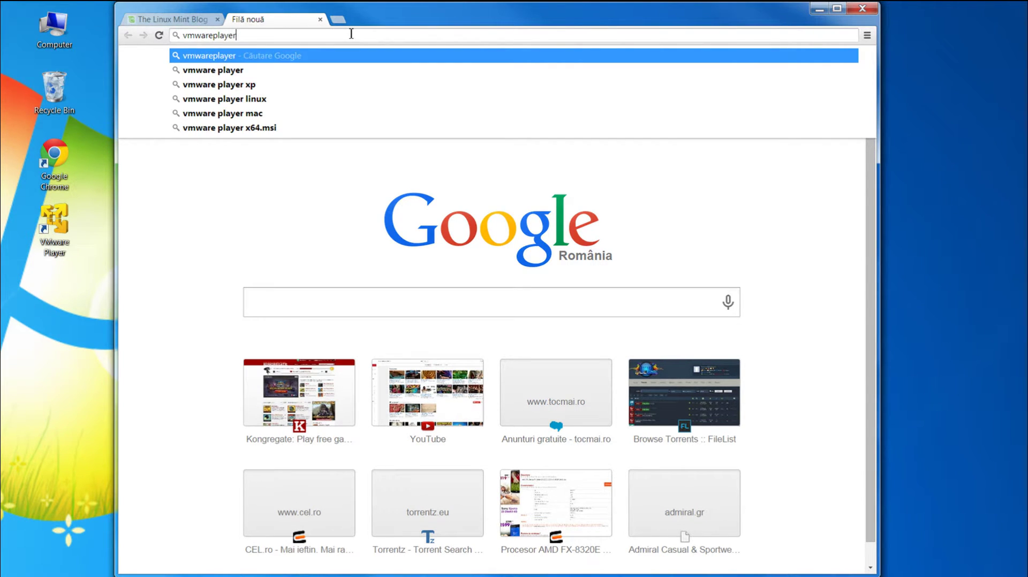
{"action": "key", "text": "Return"}
{"action": "scroll", "coordinate": [348, 396], "scroll_direction": "down", "scroll_amount": 4}
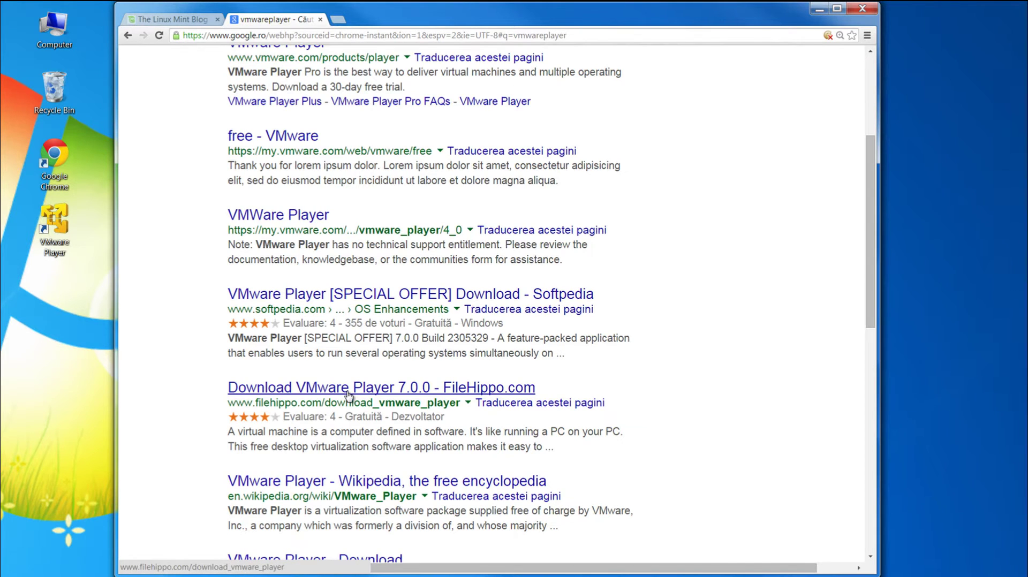
{"action": "left_click", "coordinate": [348, 397]}
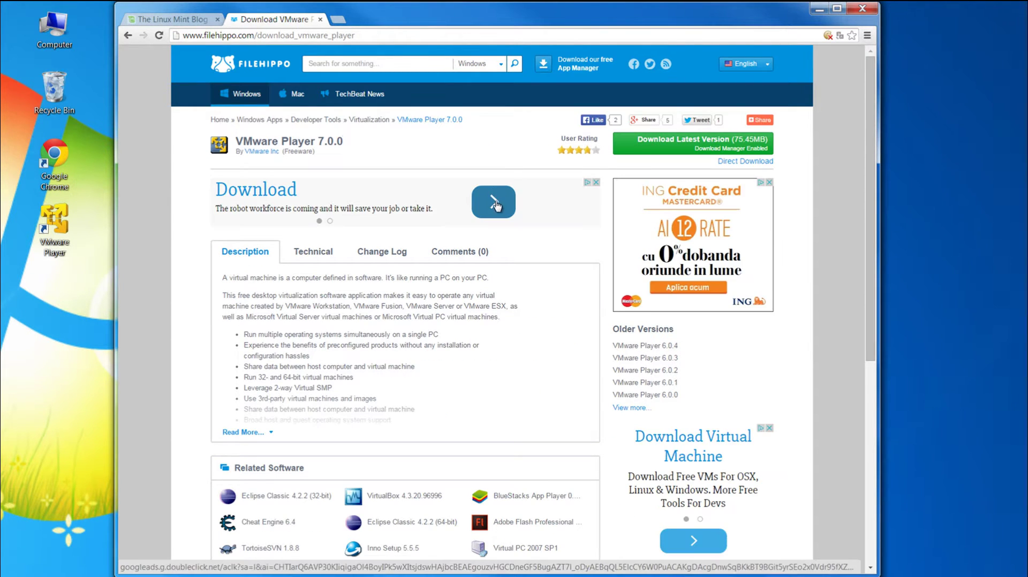
- Glance at the older 6.0.4 page, return, and start downloading VMware Player 7.0.0
{"action": "left_click", "coordinate": [625, 346]}
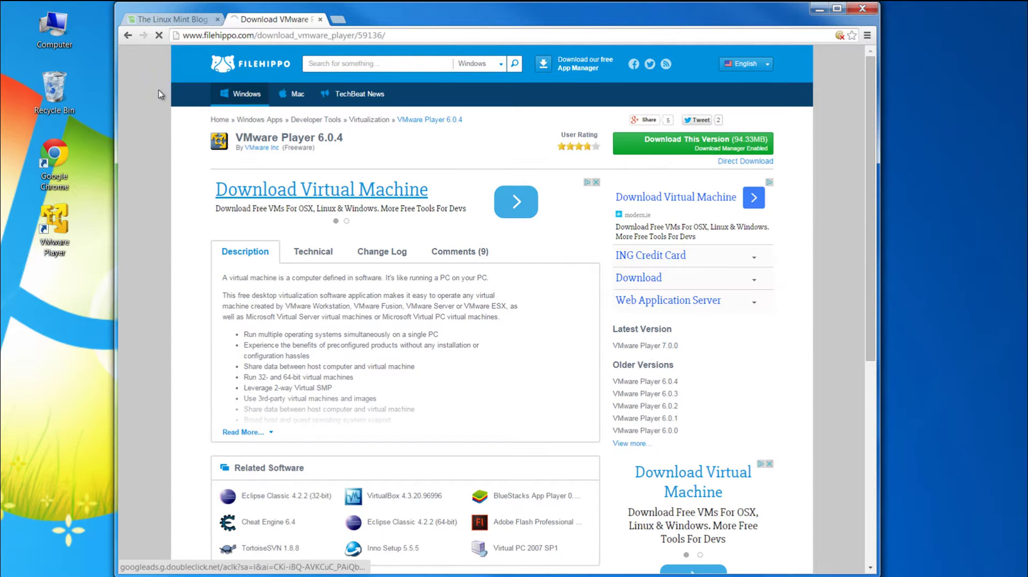
{"action": "left_click", "coordinate": [126, 35]}
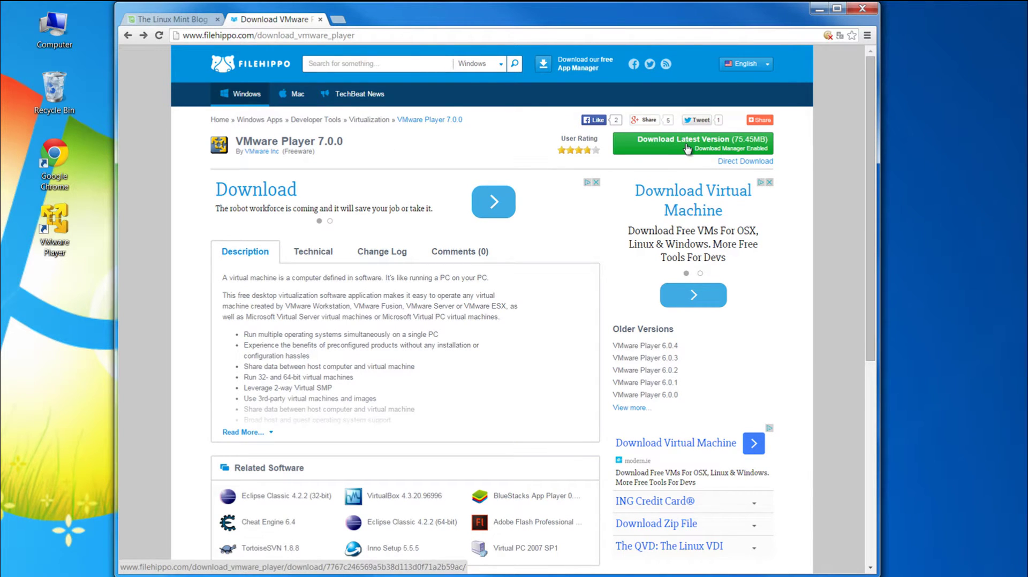
{"action": "left_click", "coordinate": [688, 147]}
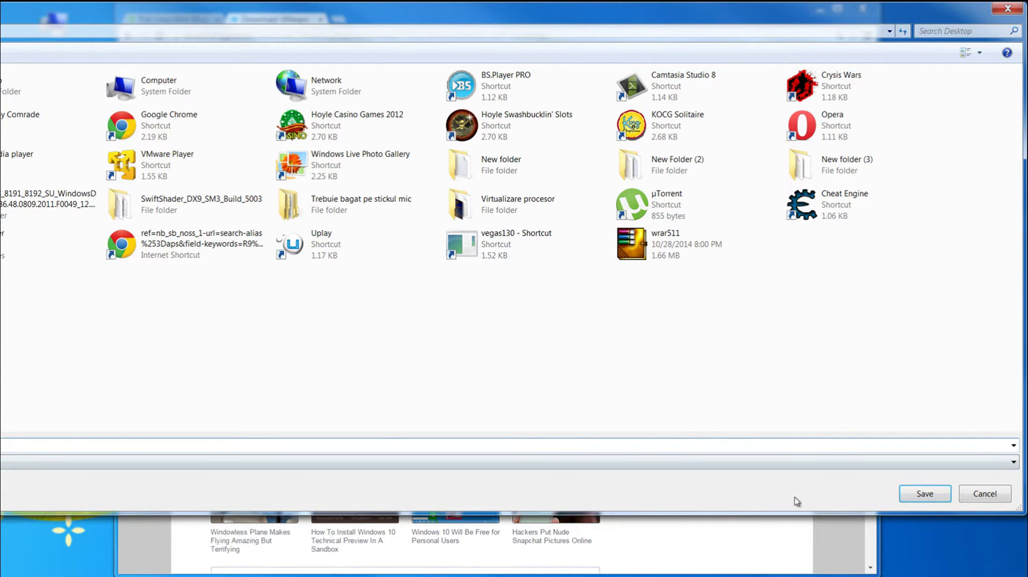
- Save the FileHippo installer to the Desktop and allow it to run
{"action": "left_click", "coordinate": [937, 495]}
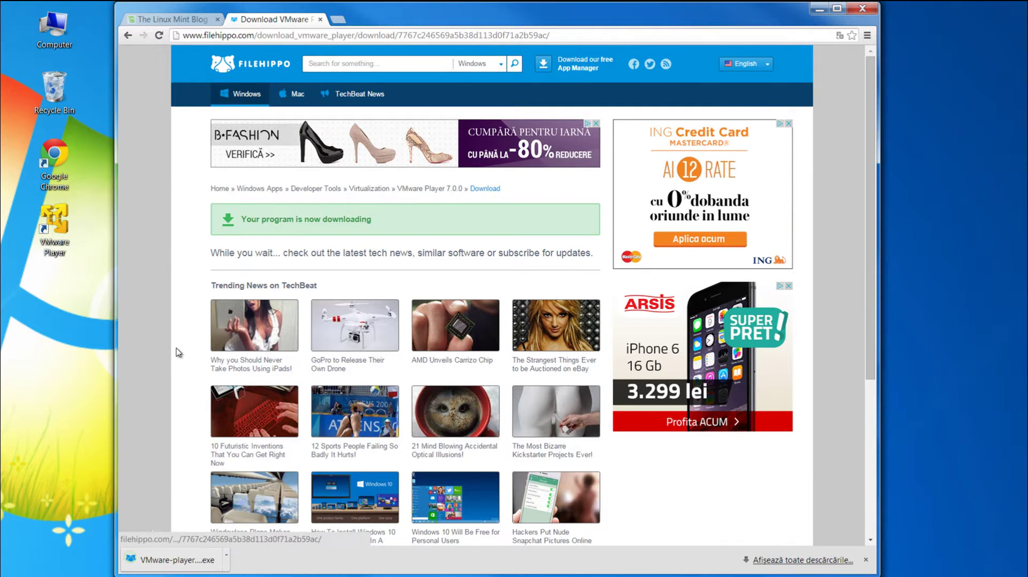
{"action": "left_click", "coordinate": [205, 565]}
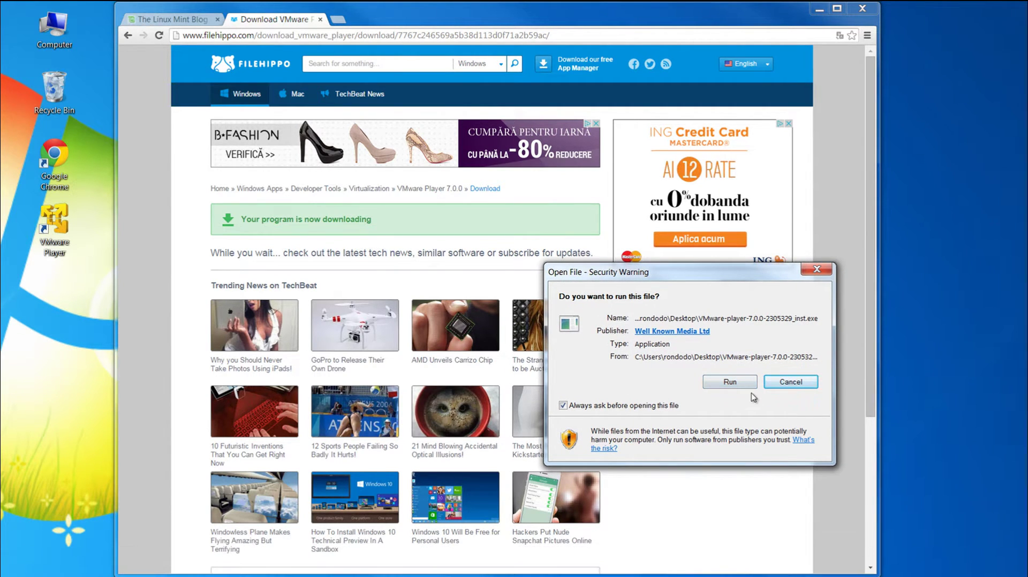
{"action": "left_click", "coordinate": [730, 382]}
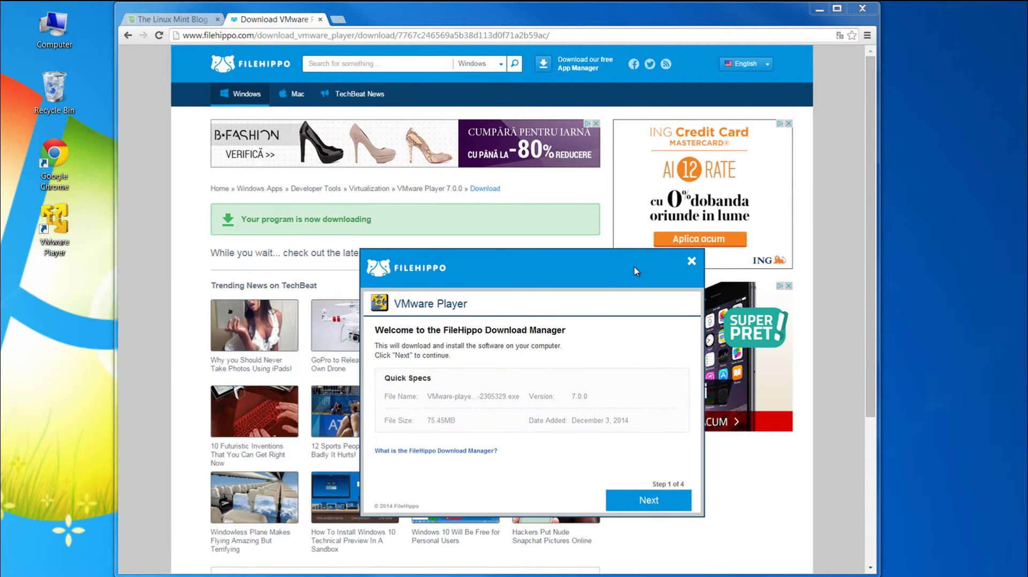
- Complete the FileHippo download, launch the VMware Player setup wizard, and close the thank-you tab
{"action": "left_click", "coordinate": [646, 501]}
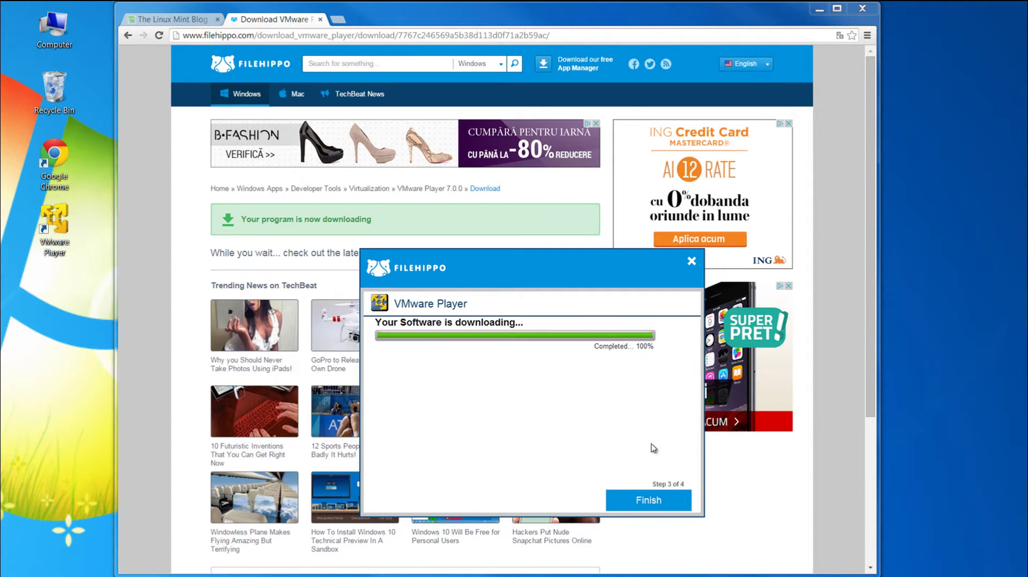
{"action": "left_click", "coordinate": [648, 509]}
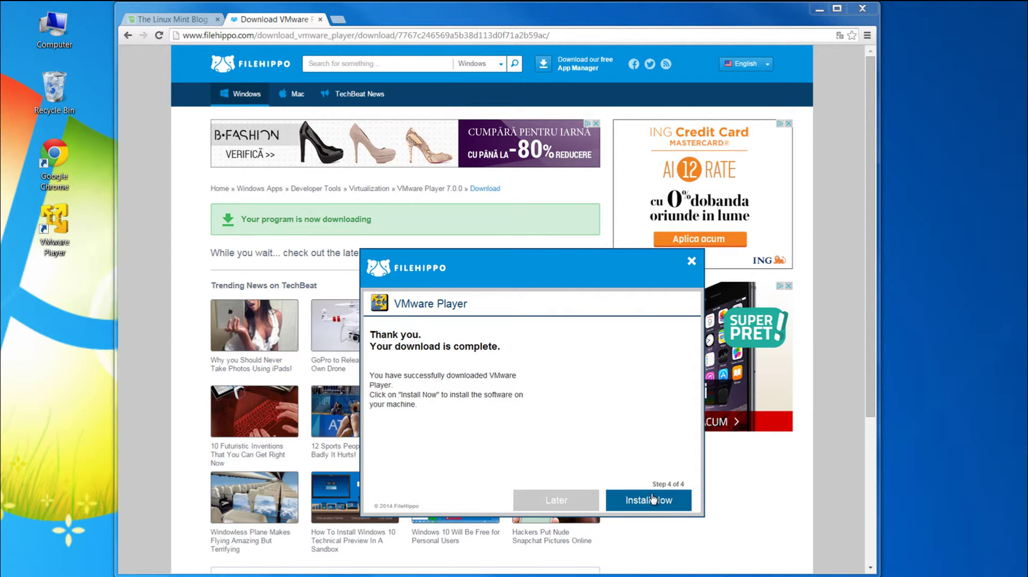
{"action": "left_click", "coordinate": [654, 502]}
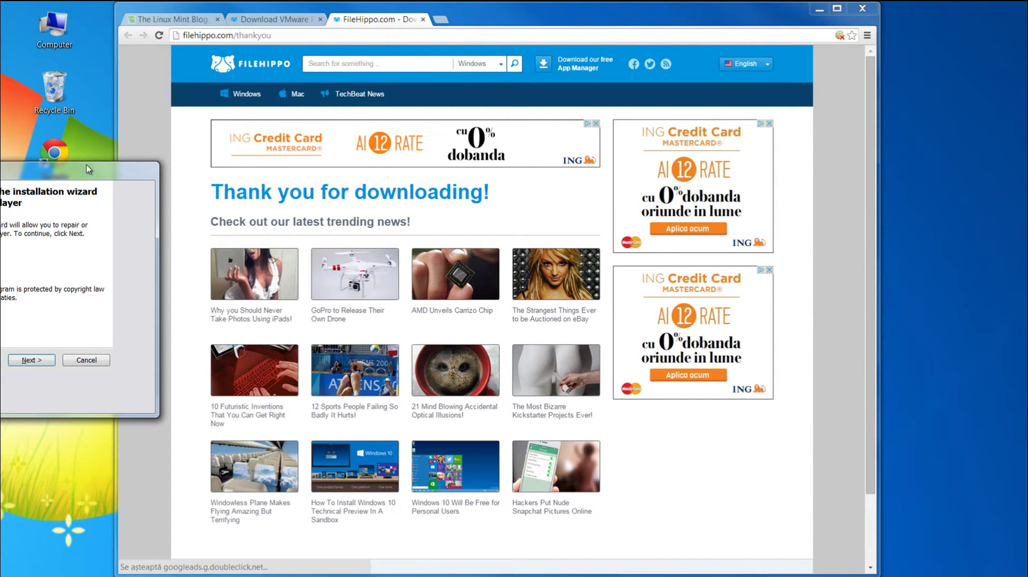
{"action": "left_click_drag", "start_coordinate": [86, 165], "coordinate": [447, 241]}
{"action": "left_click", "coordinate": [423, 19]}
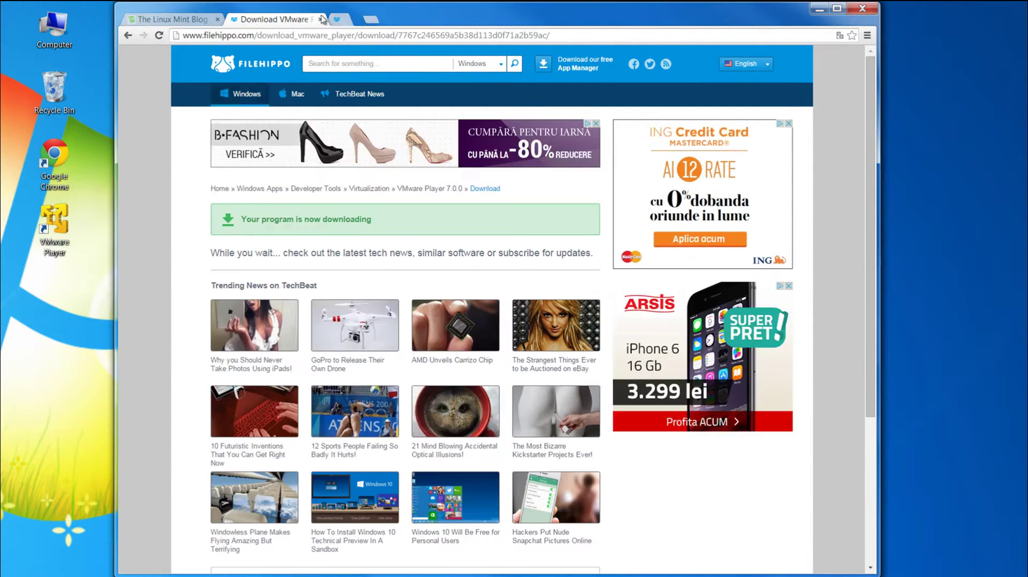
- Close the VMware download tab, bring the setup wizard forward, and cancel it at Repair/Remove
{"action": "left_click", "coordinate": [320, 20]}
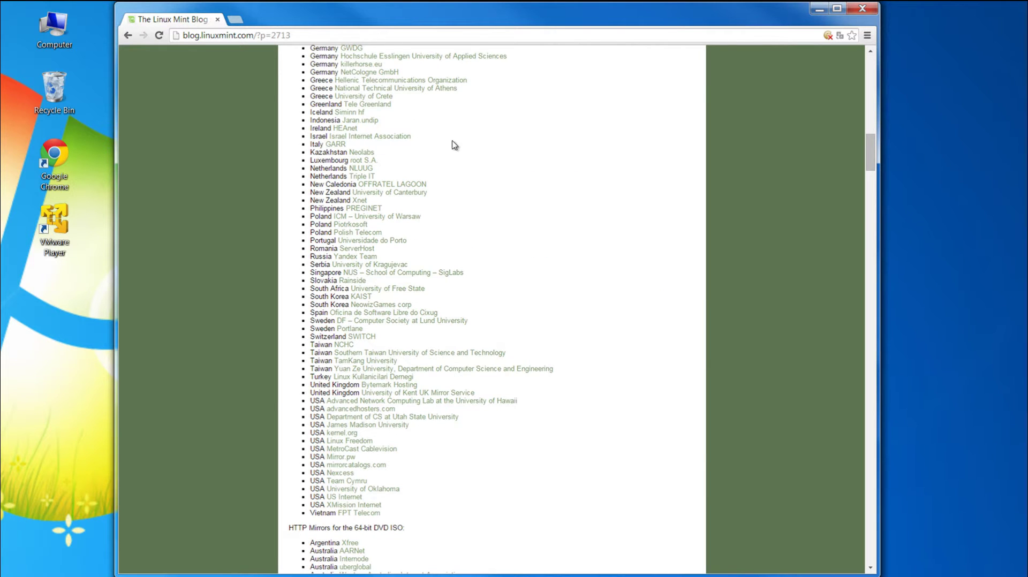
{"action": "left_click_drag", "start_coordinate": [478, 21], "coordinate": [560, 287]}
{"action": "left_click_drag", "start_coordinate": [588, 333], "coordinate": [616, 101]}
{"action": "left_click_drag", "start_coordinate": [229, 255], "coordinate": [118, 255]}
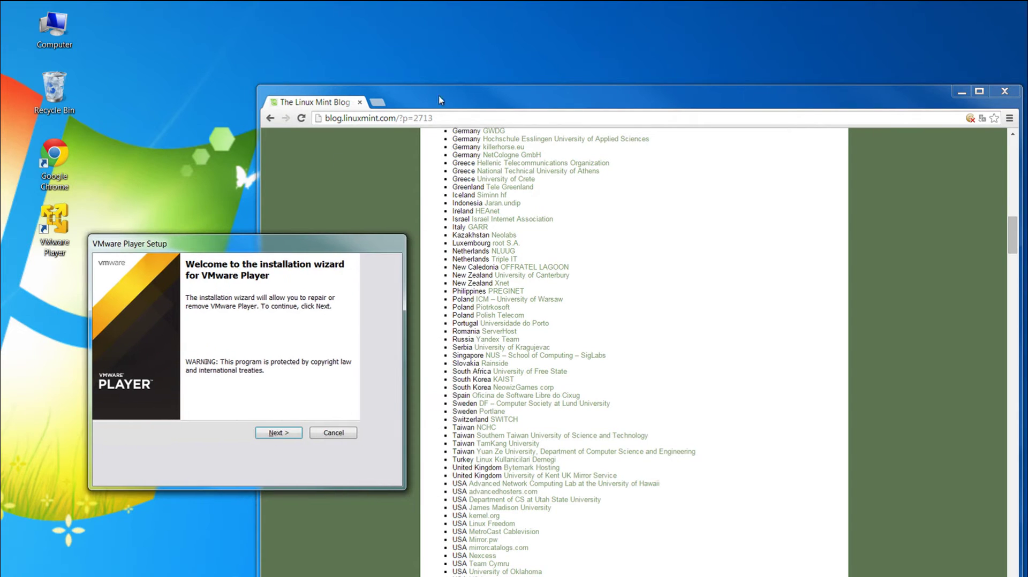
{"action": "left_click_drag", "start_coordinate": [493, 101], "coordinate": [376, 31]}
{"action": "left_click", "coordinate": [121, 249]}
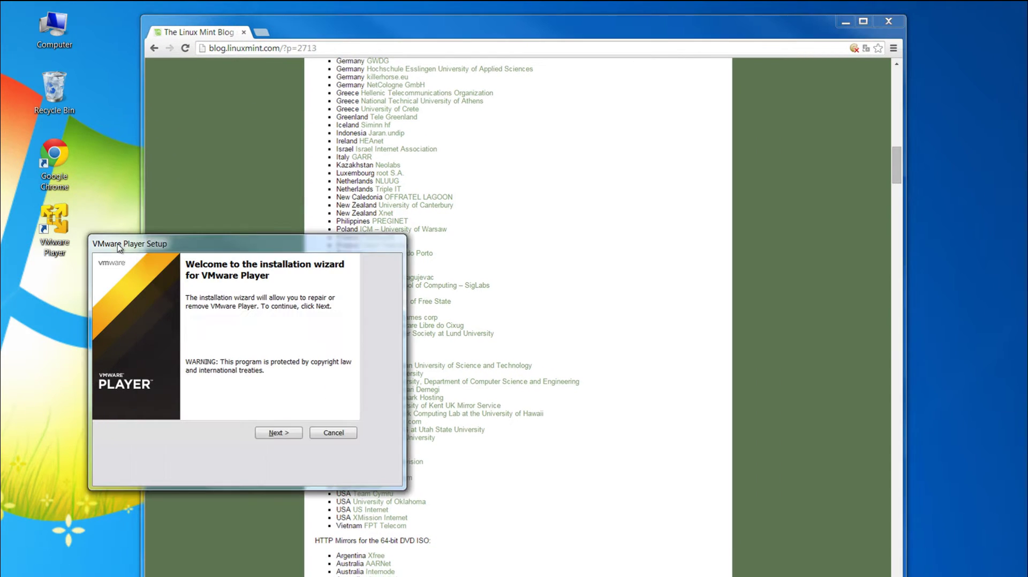
{"action": "left_click_drag", "start_coordinate": [291, 251], "coordinate": [464, 258]}
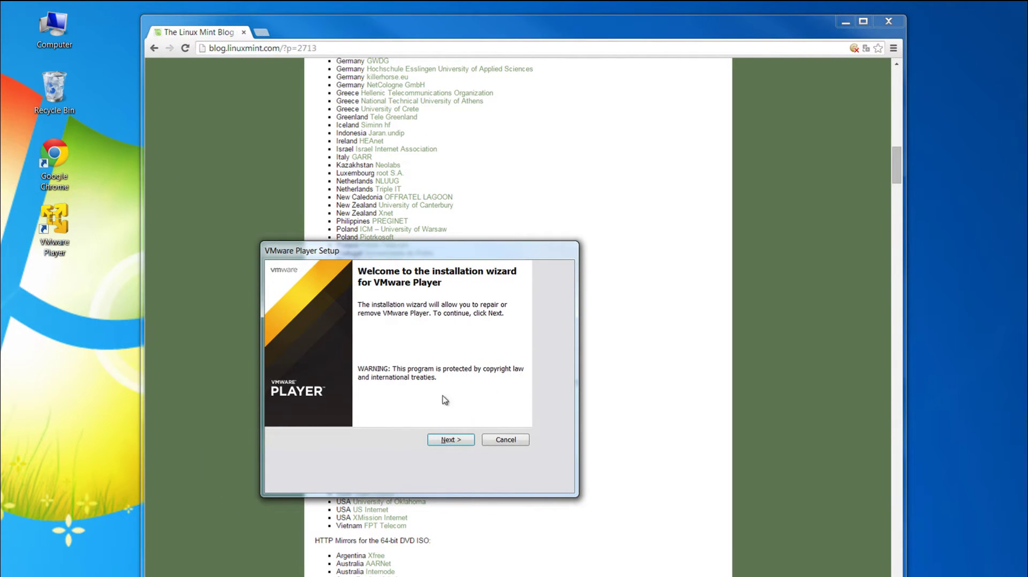
{"action": "left_click", "coordinate": [458, 440]}
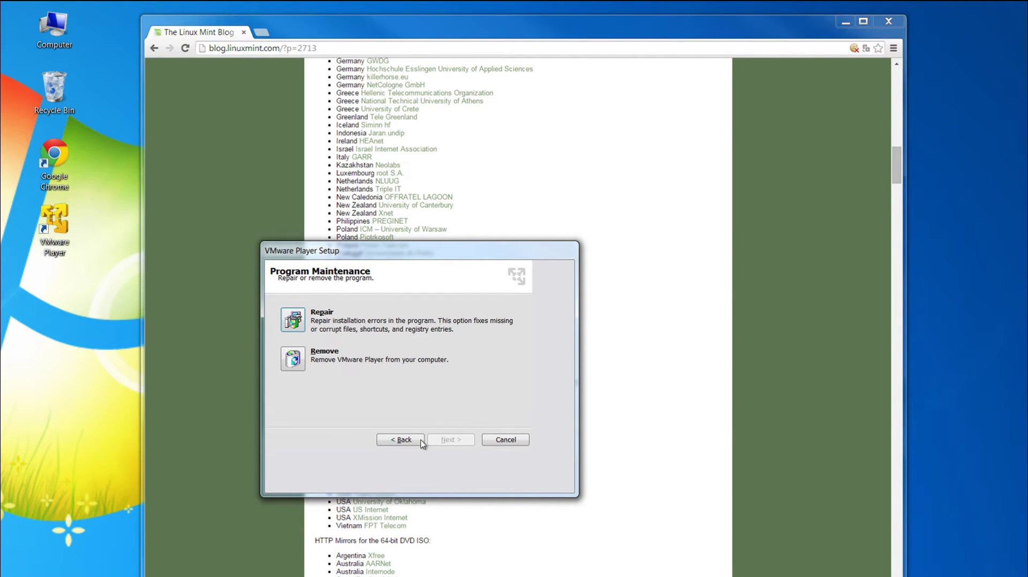
{"action": "left_click", "coordinate": [505, 441]}
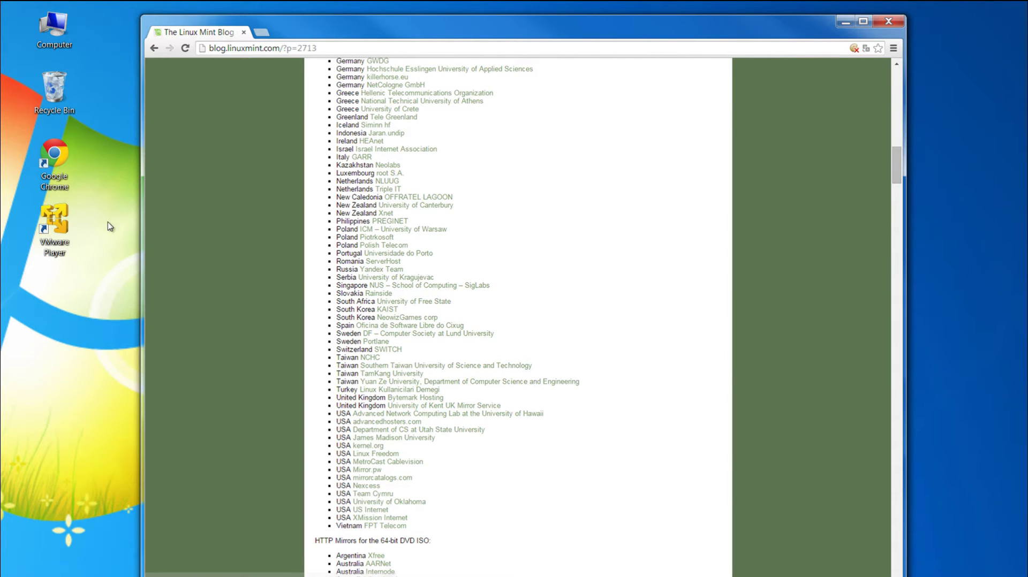
- Reopen the Linux Mint 17.1 'Rebecca' MATE post and scroll to its Download mirrors
{"action": "left_click_drag", "start_coordinate": [338, 35], "coordinate": [473, 37]}
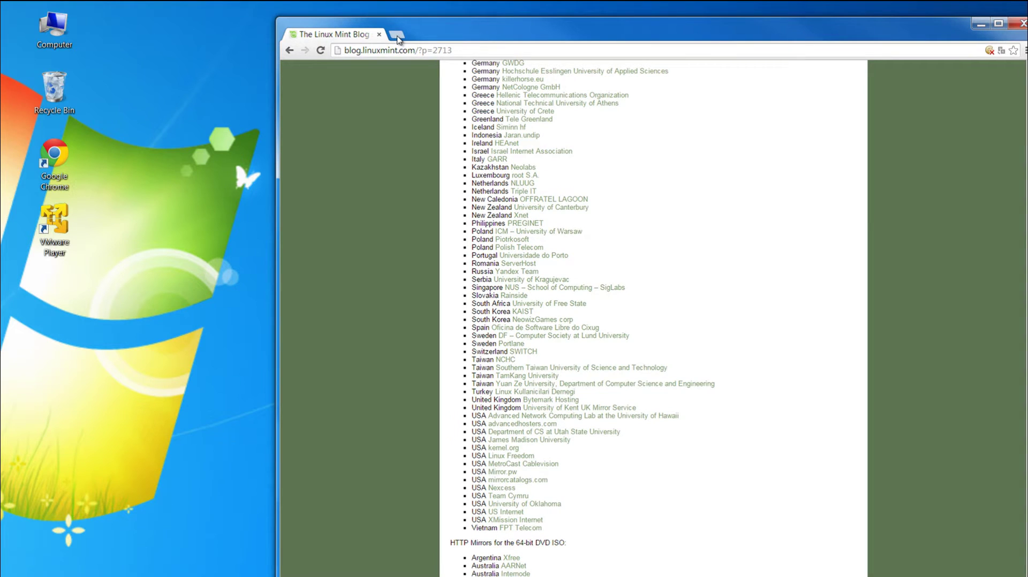
{"action": "left_click", "coordinate": [289, 50]}
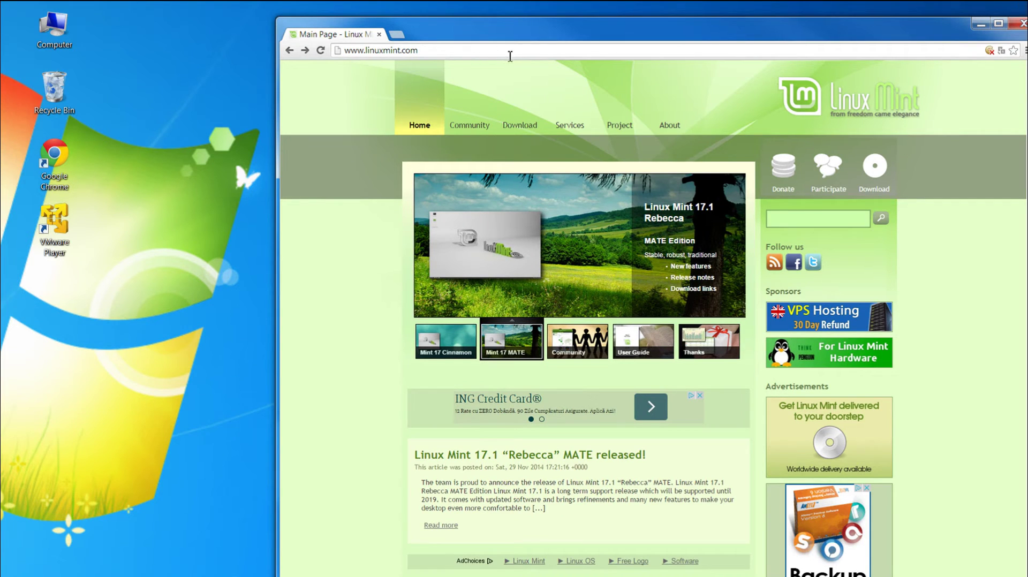
{"action": "mouse_move", "coordinate": [468, 68]}
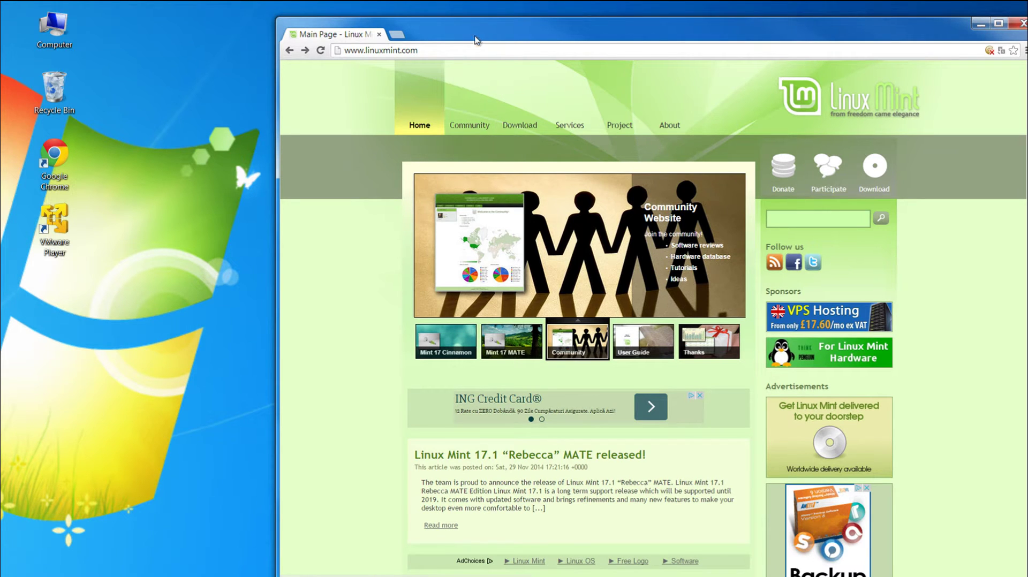
{"action": "mouse_move", "coordinate": [522, 95]}
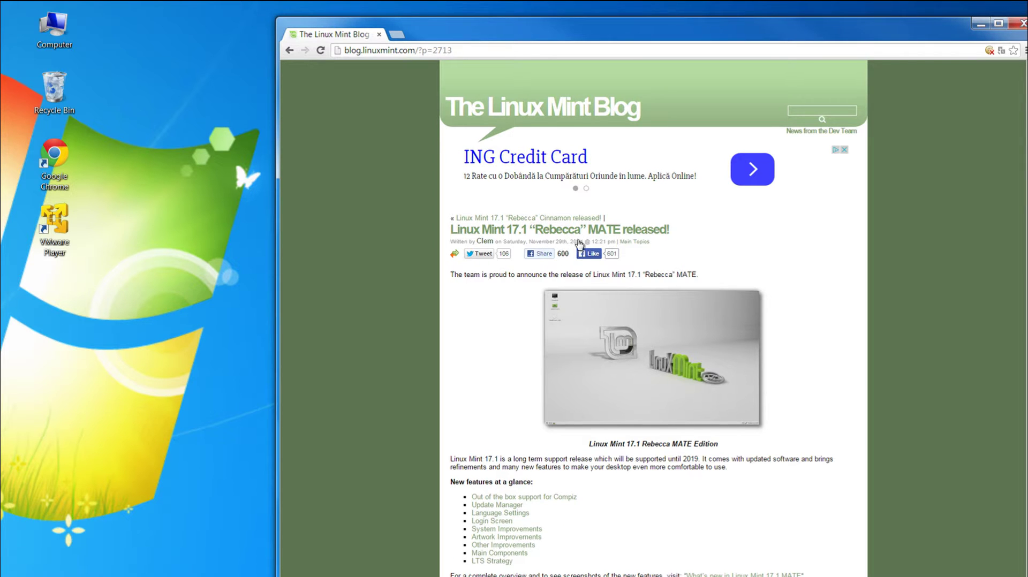
{"action": "scroll", "coordinate": [579, 242], "scroll_direction": "down", "scroll_amount": 1}
{"action": "scroll", "coordinate": [579, 243], "scroll_direction": "down", "scroll_amount": 2}
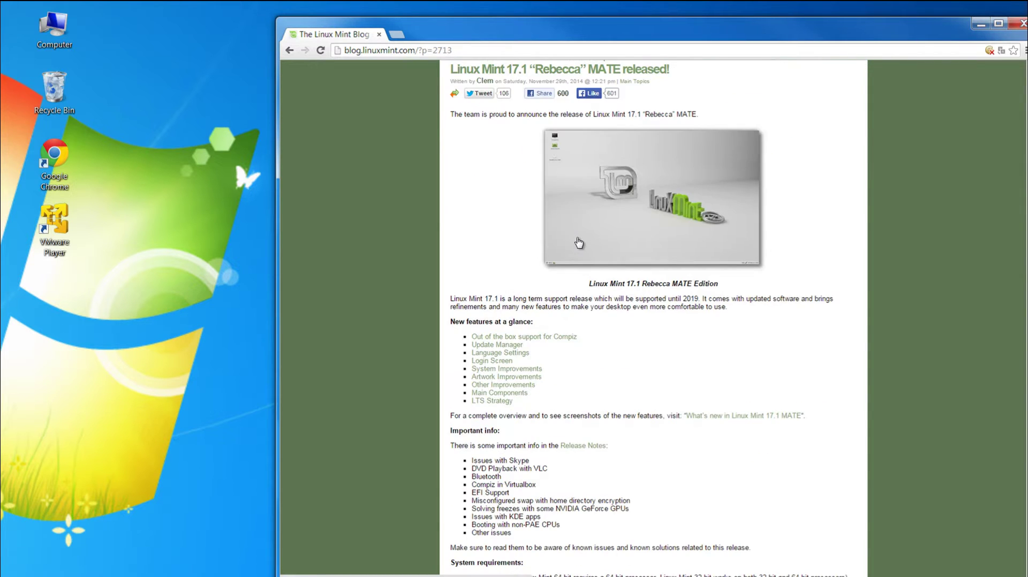
{"action": "scroll", "coordinate": [579, 242], "scroll_direction": "down", "scroll_amount": 8}
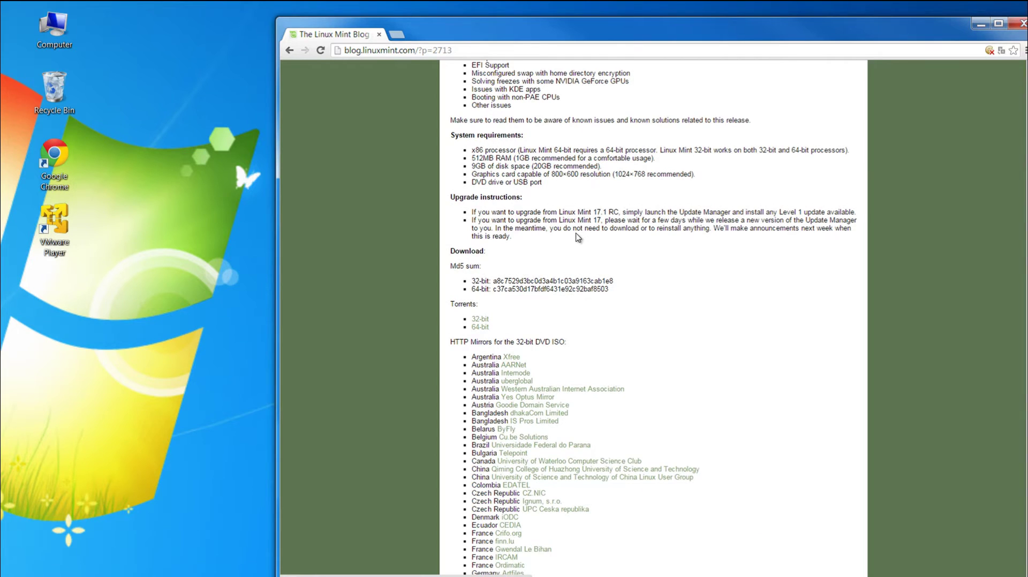
{"action": "scroll", "coordinate": [579, 238], "scroll_direction": "down", "scroll_amount": 3}
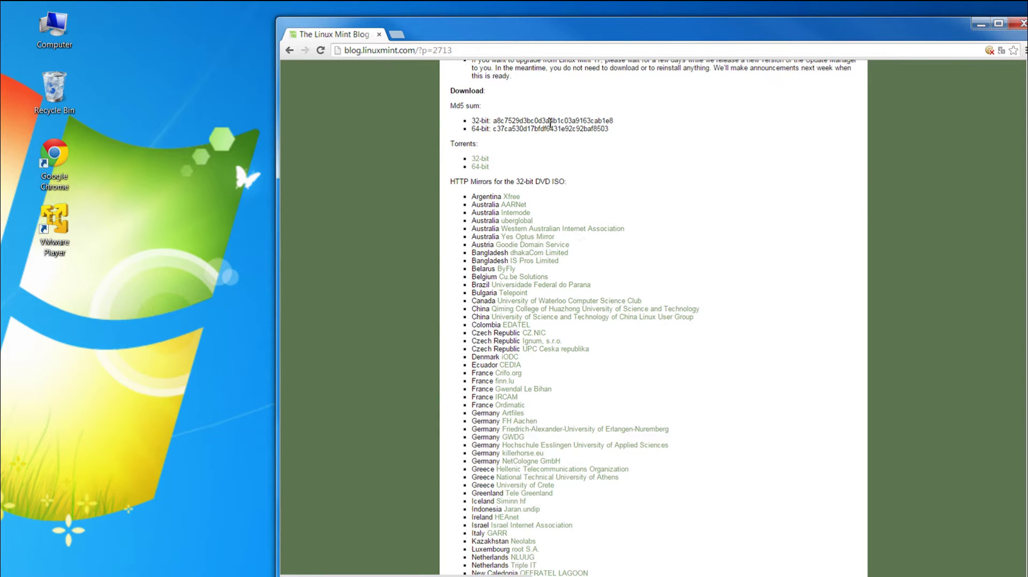
- Save the 32-bit Linux Mint torrent file to the desktop
{"action": "left_click", "coordinate": [485, 163]}
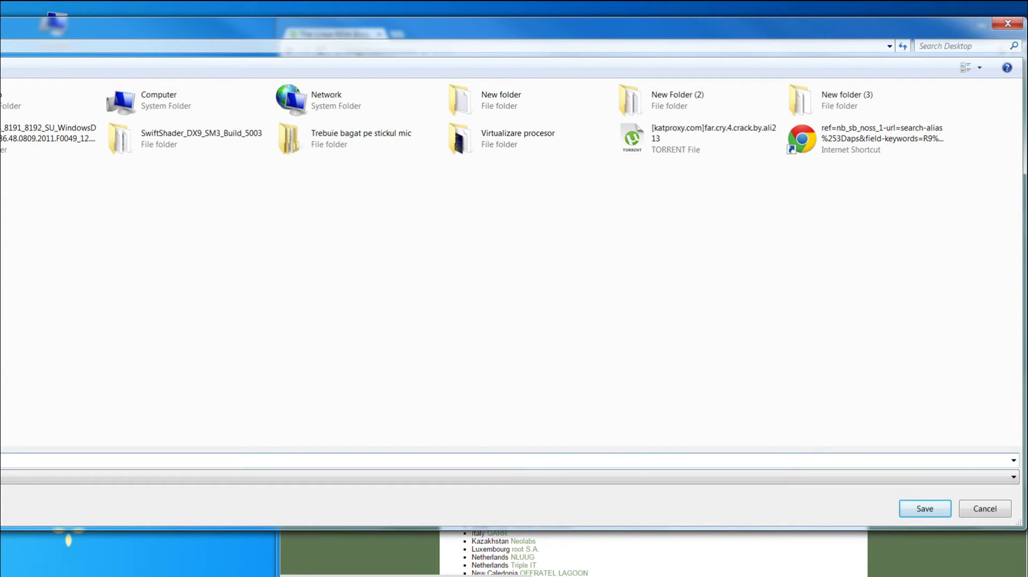
{"action": "left_click", "coordinate": [926, 510]}
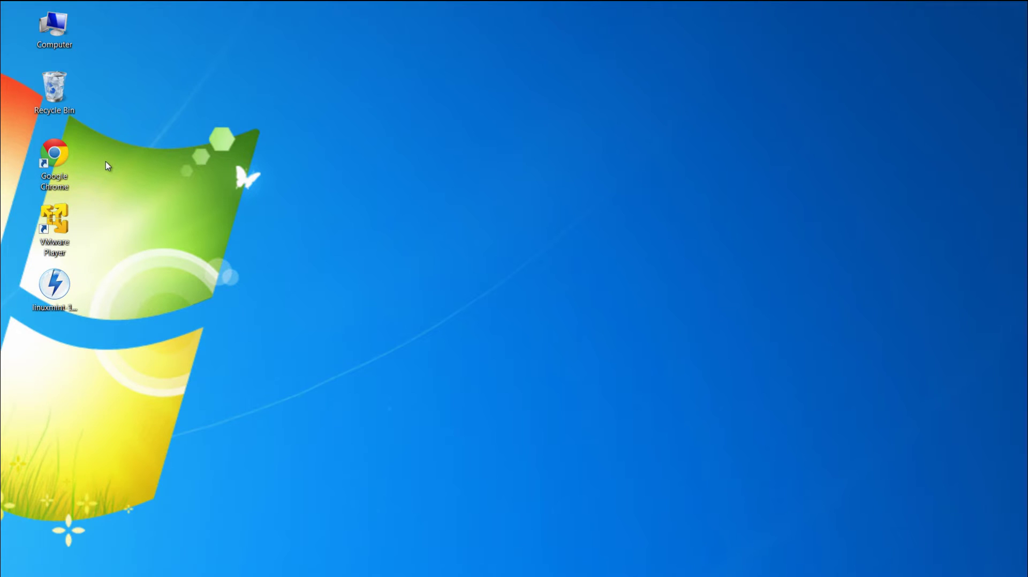
- Launch VMware Player from its desktop shortcut and centre its window
{"action": "double_click", "coordinate": [65, 230]}
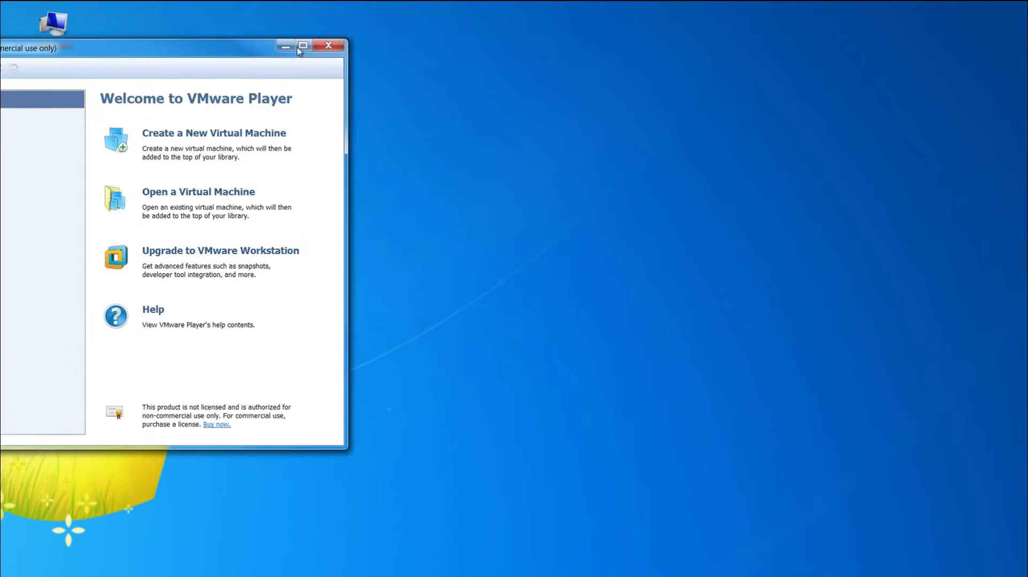
{"action": "left_click_drag", "start_coordinate": [143, 51], "coordinate": [485, 43]}
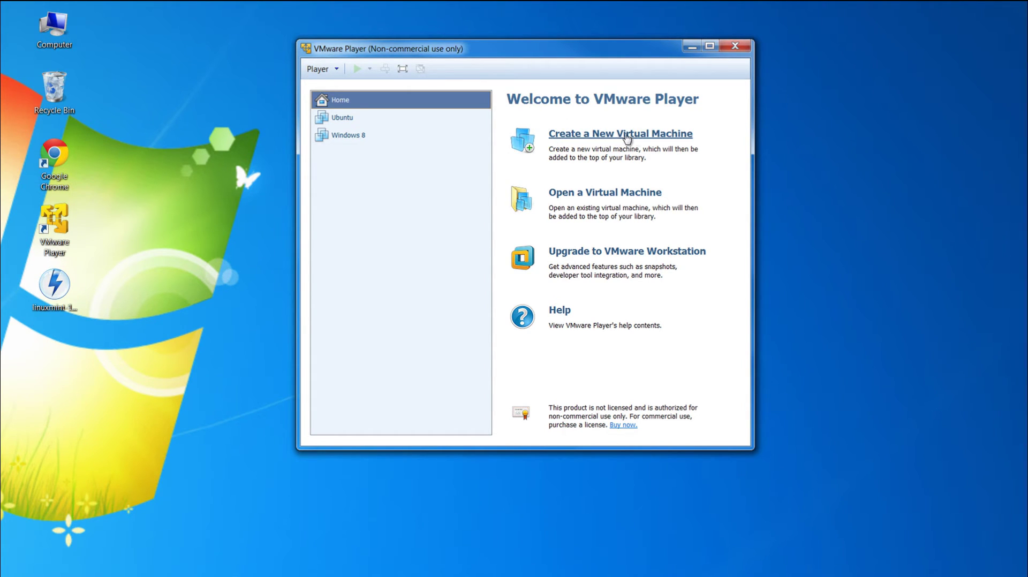
- Start a new virtual machine with the linuxmint-17.1-mate-32bit ISO as installer disc image
{"action": "left_click", "coordinate": [645, 139]}
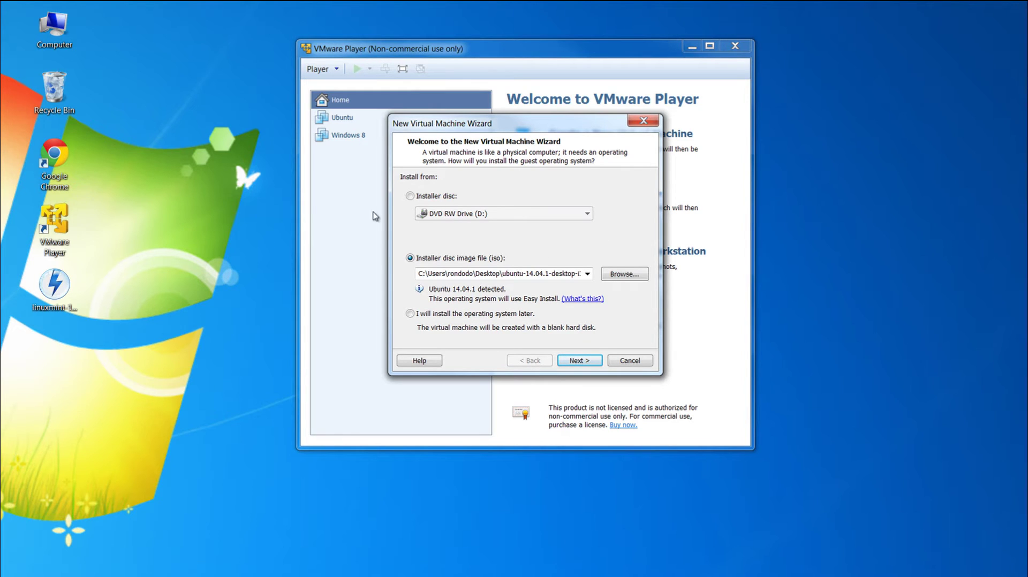
{"action": "left_click", "coordinate": [411, 197]}
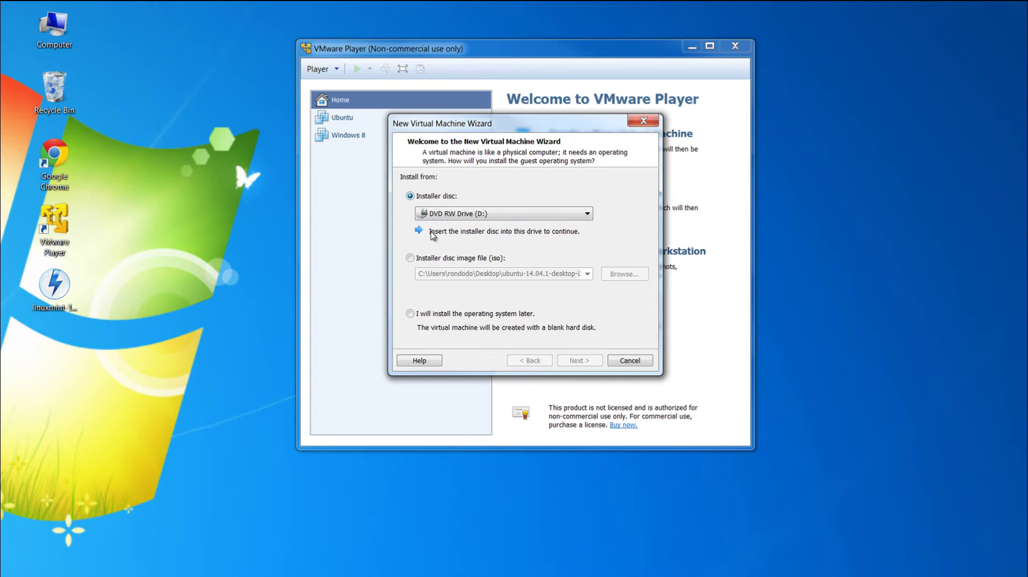
{"action": "left_click_drag", "start_coordinate": [55, 298], "coordinate": [127, 300]}
{"action": "left_click", "coordinate": [410, 258]}
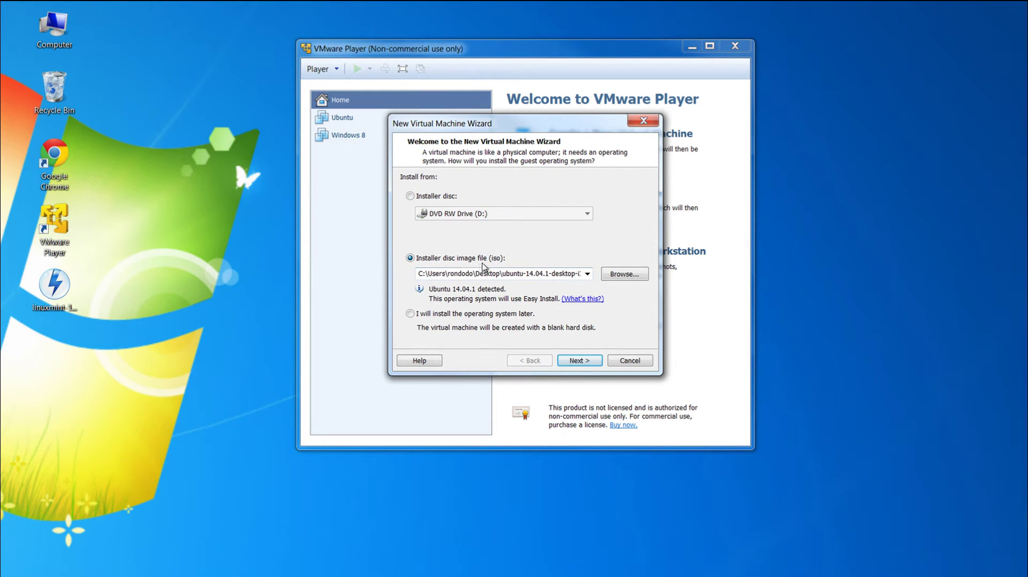
{"action": "left_click", "coordinate": [624, 274]}
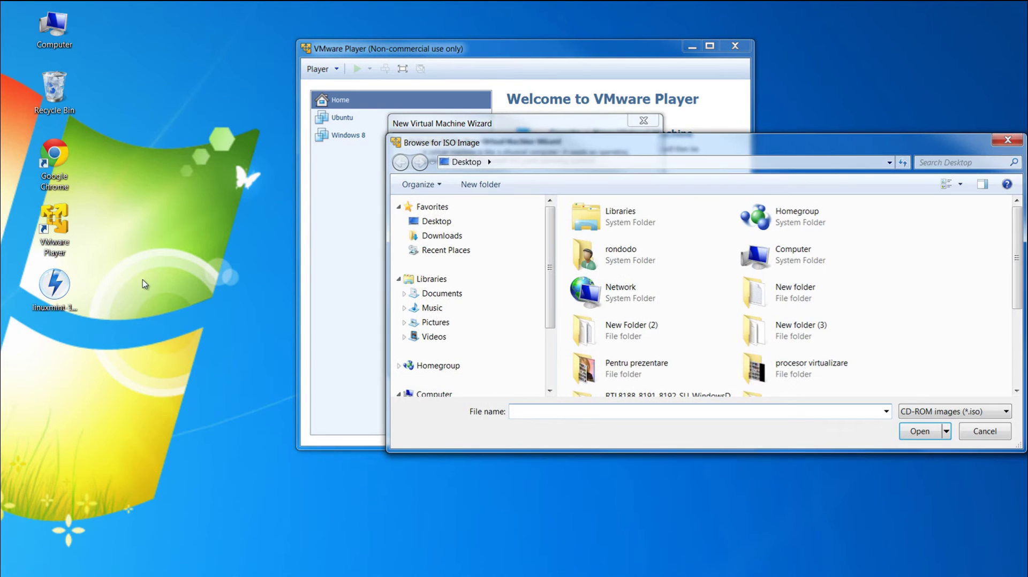
{"action": "scroll", "coordinate": [1013, 230], "scroll_direction": "down", "scroll_amount": 4}
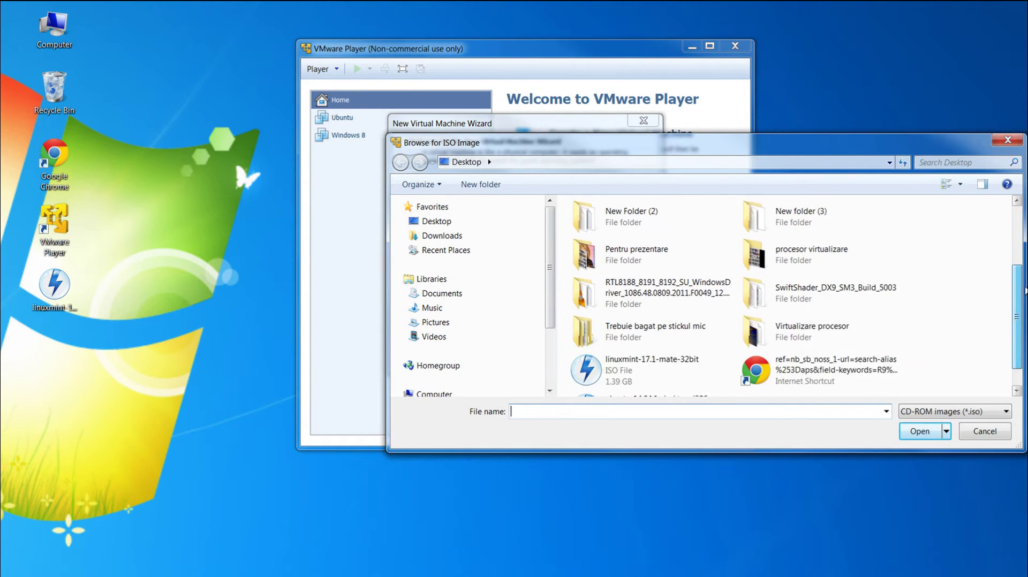
{"action": "left_click", "coordinate": [607, 333]}
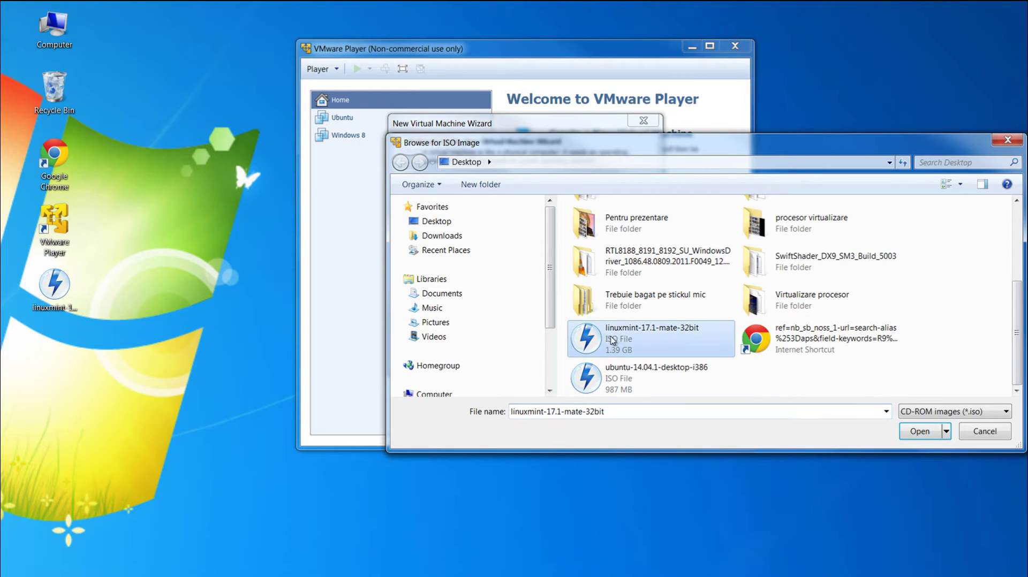
{"action": "left_click", "coordinate": [922, 432]}
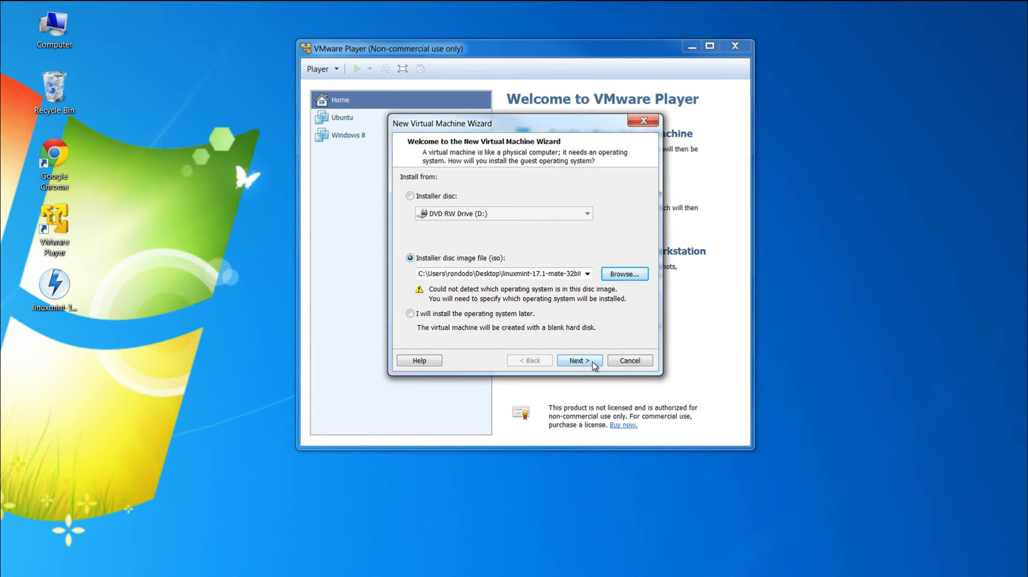
{"action": "left_click", "coordinate": [595, 363]}
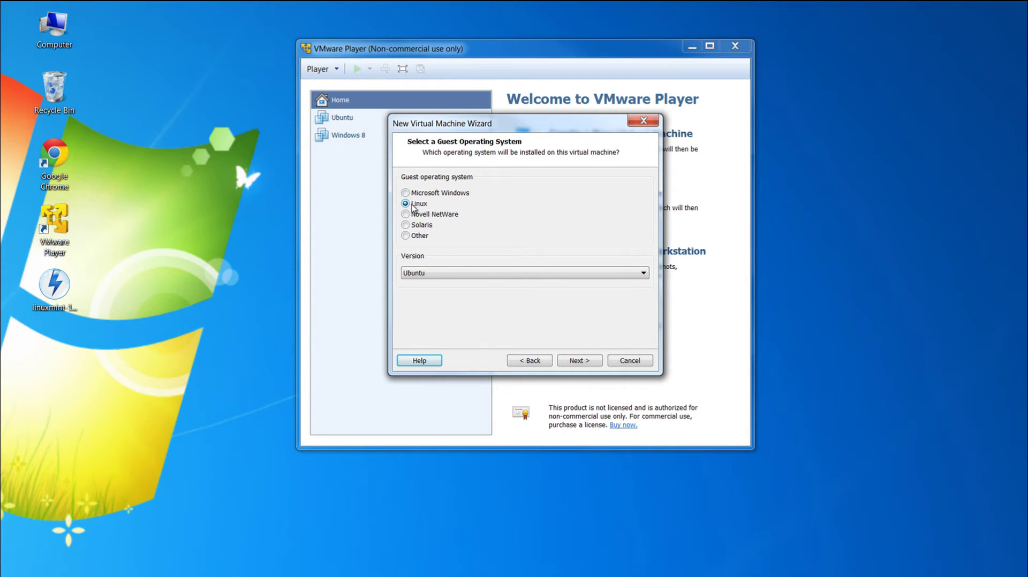
- Keep Linux / Ubuntu as the guest operating system and move on
{"action": "left_click", "coordinate": [581, 361]}
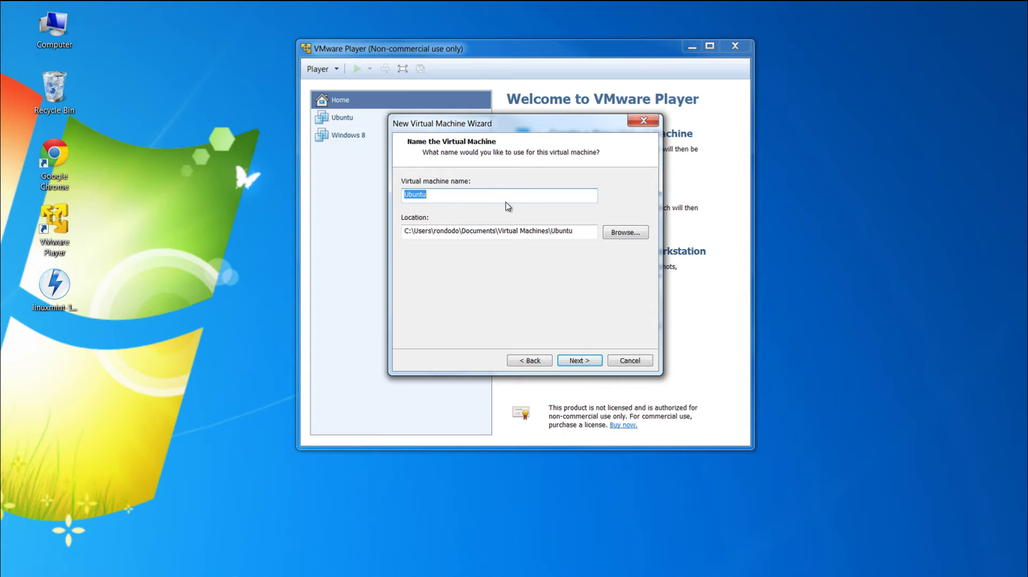
- Name the new virtual machine 'Linux Mint' and start choosing a different storage folder
{"action": "double_click", "coordinate": [408, 195]}
{"action": "type", "text": "Linux Mi"}
{"action": "left_click", "coordinate": [625, 233]}
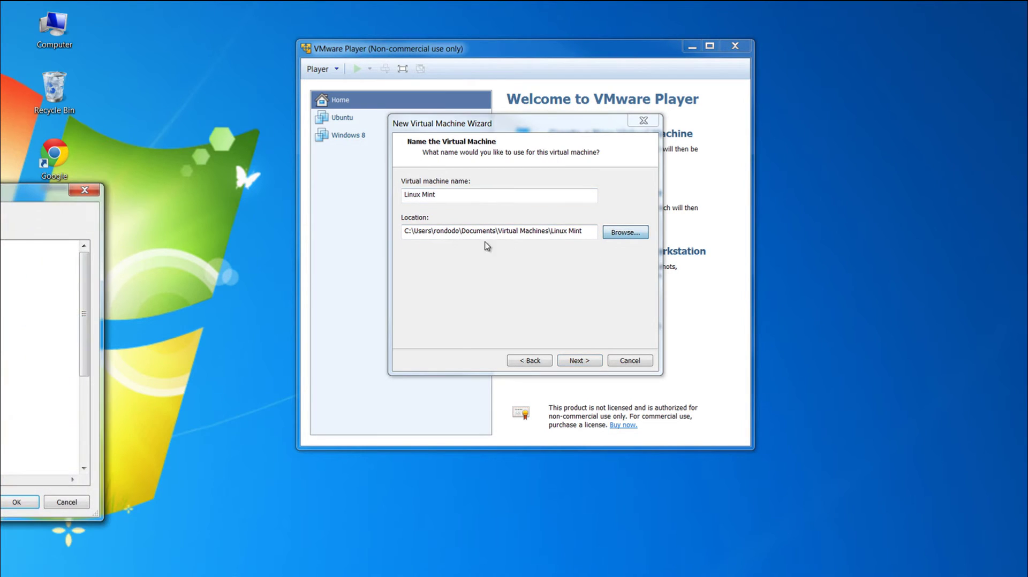
- Browse to Computer > Hdd2 (K:) > Masina virtuala in the folder picker
{"action": "left_click_drag", "start_coordinate": [53, 191], "coordinate": [232, 116]}
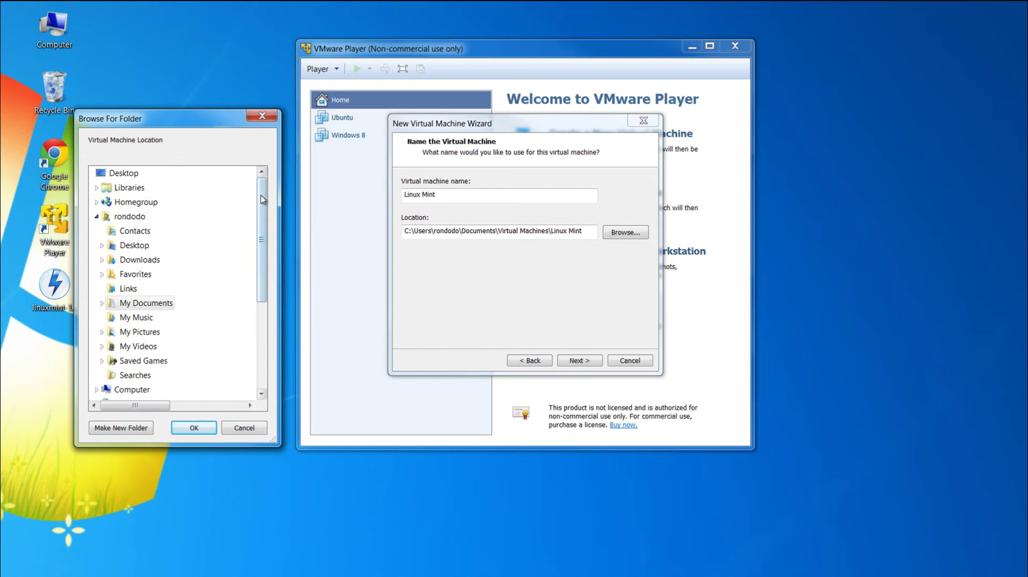
{"action": "left_click_drag", "start_coordinate": [265, 201], "coordinate": [270, 263]}
{"action": "scroll", "coordinate": [270, 262], "scroll_direction": "down", "scroll_amount": 1}
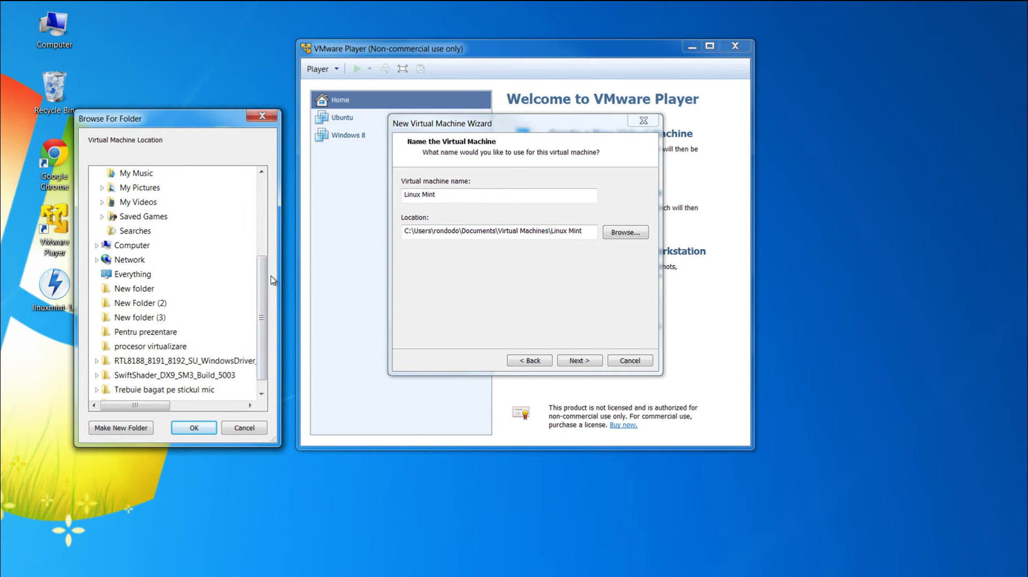
{"action": "left_click_drag", "start_coordinate": [262, 275], "coordinate": [270, 262]}
{"action": "left_click", "coordinate": [97, 275]}
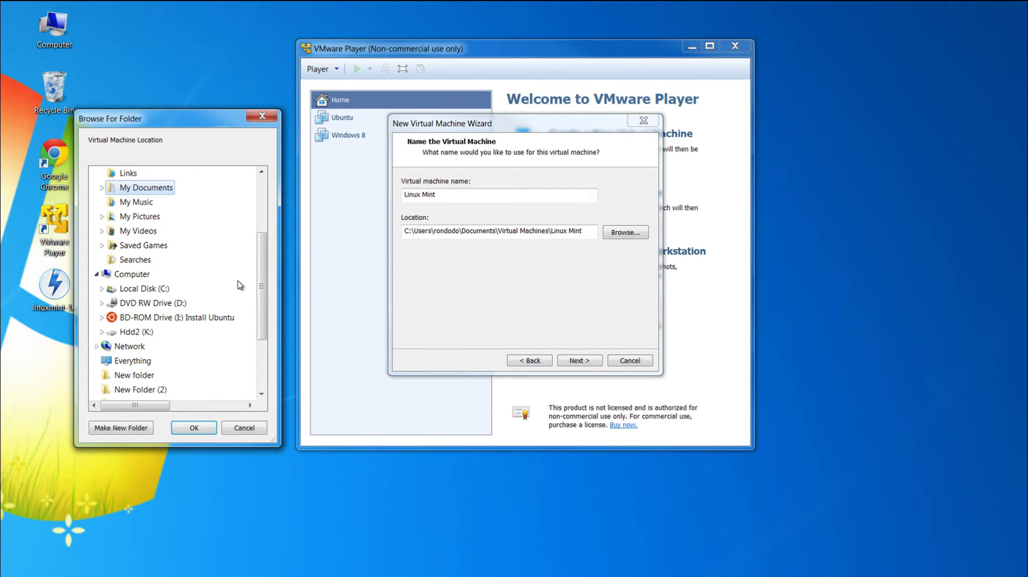
{"action": "left_click", "coordinate": [136, 332]}
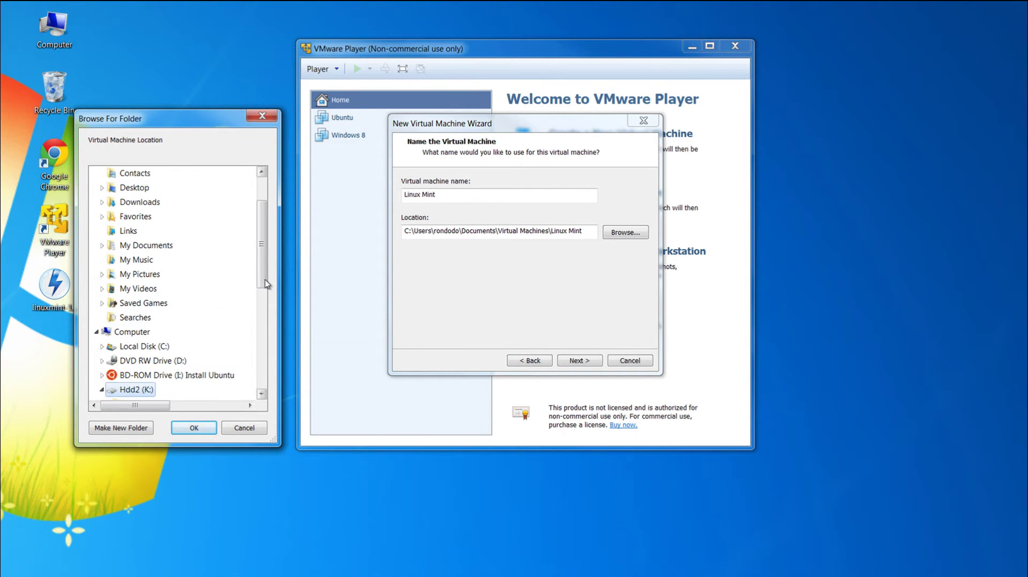
{"action": "left_click_drag", "start_coordinate": [258, 275], "coordinate": [255, 309]}
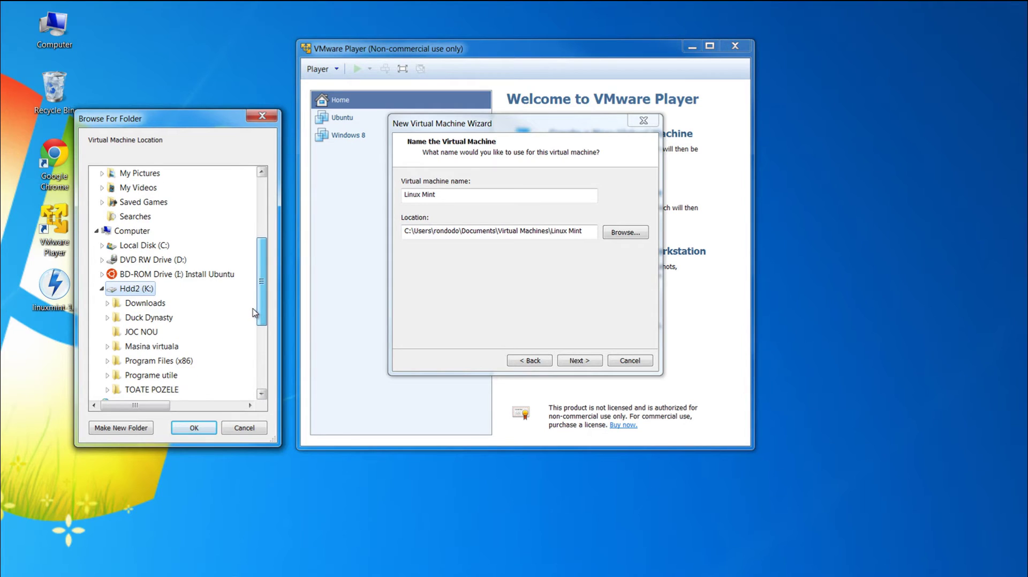
{"action": "left_click", "coordinate": [169, 347]}
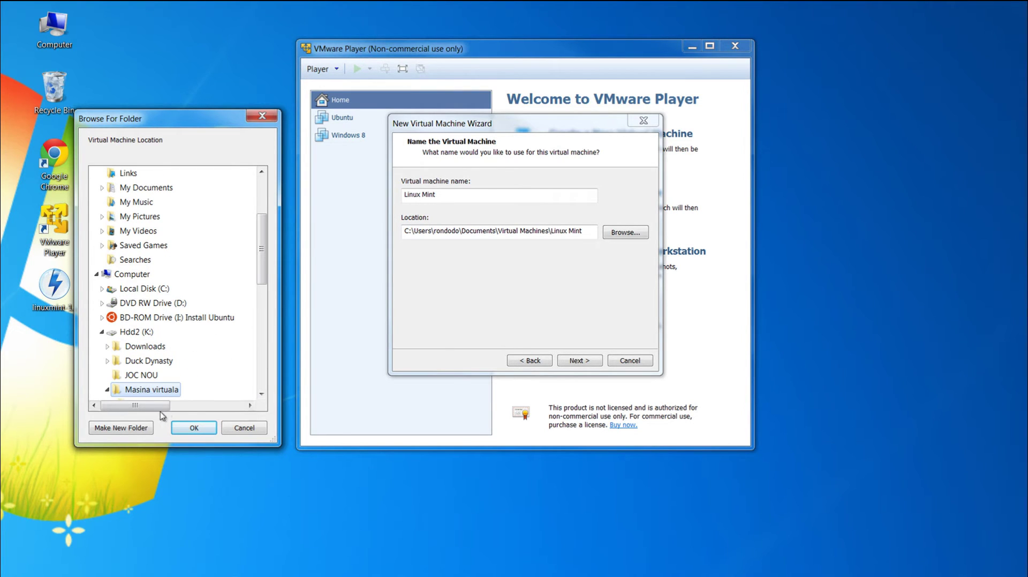
- Create a new 'Linux Mint' folder there and use it as the VM location
{"action": "left_click", "coordinate": [121, 428]}
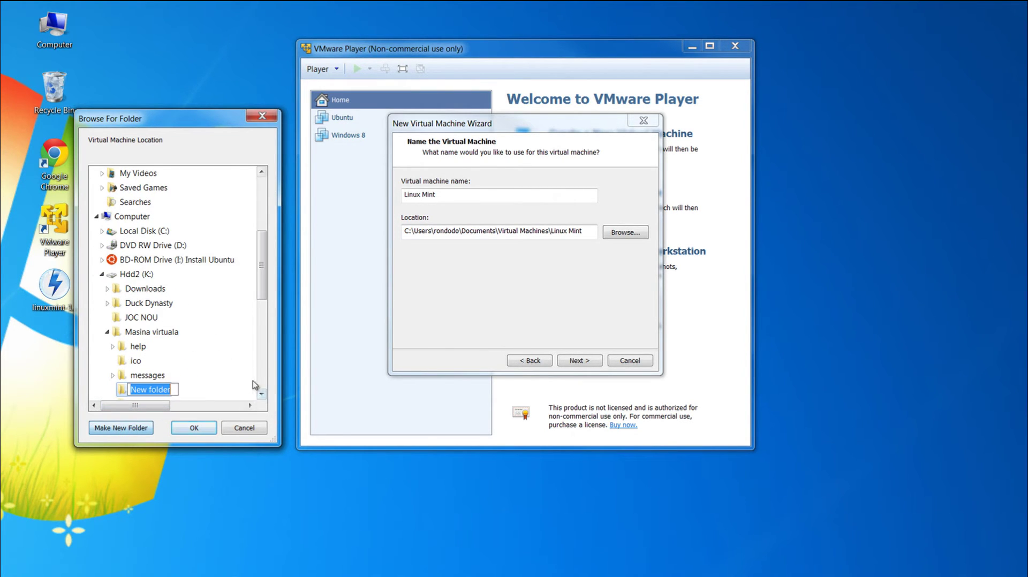
{"action": "key", "text": "BackSpace"}
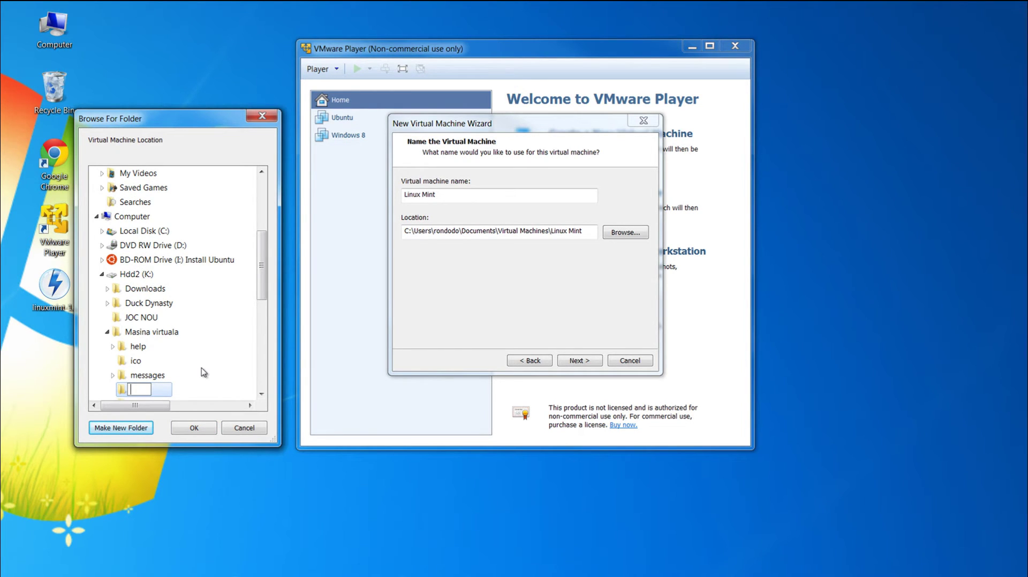
{"action": "type", "text": "Linux Mint"}
{"action": "key", "text": "Return"}
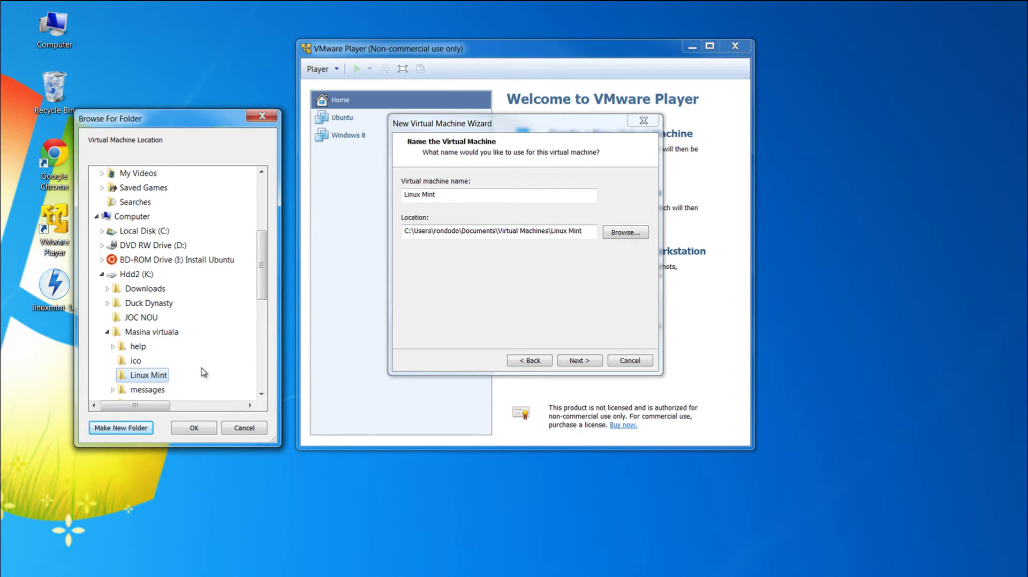
{"action": "left_click", "coordinate": [205, 428]}
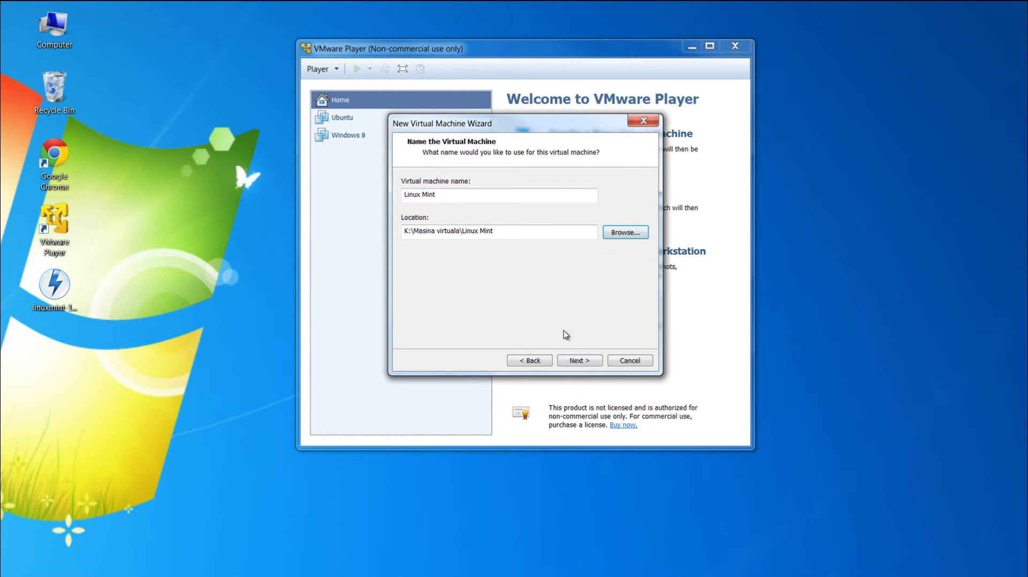
- Set the Linux Mint disk to 25.0 GB, split into multiple files, and continue to the summary
{"action": "left_click", "coordinate": [577, 361]}
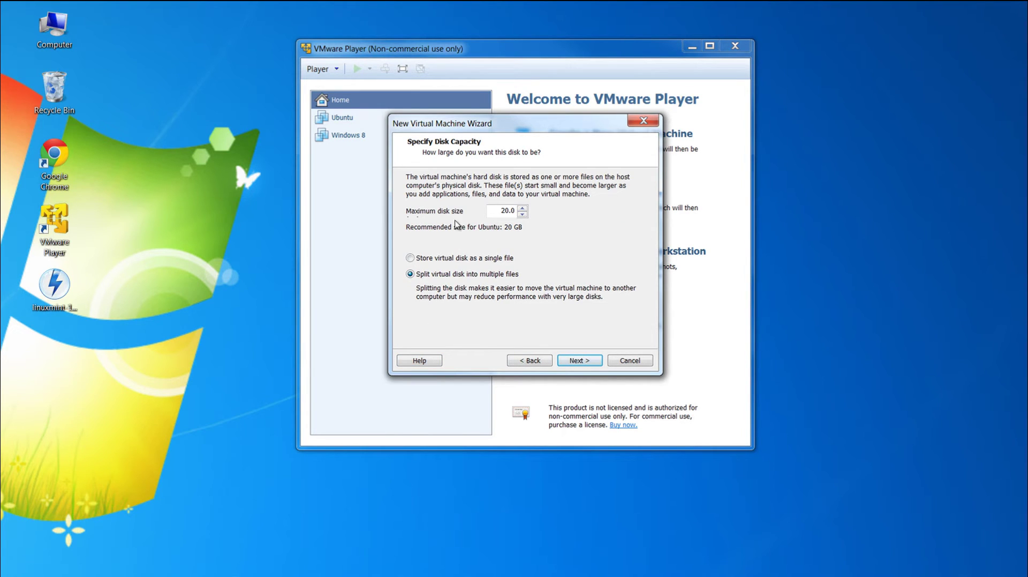
{"action": "left_click", "coordinate": [523, 208]}
{"action": "left_click", "coordinate": [522, 209]}
{"action": "left_click", "coordinate": [522, 208]}
{"action": "left_click", "coordinate": [522, 208]}
{"action": "left_click", "coordinate": [522, 214]}
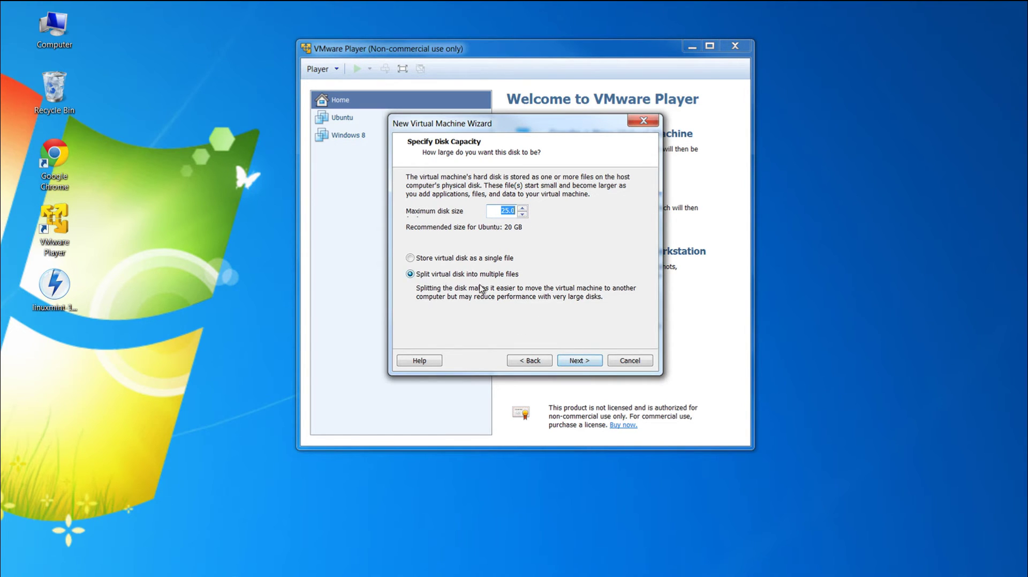
{"action": "left_click", "coordinate": [577, 362]}
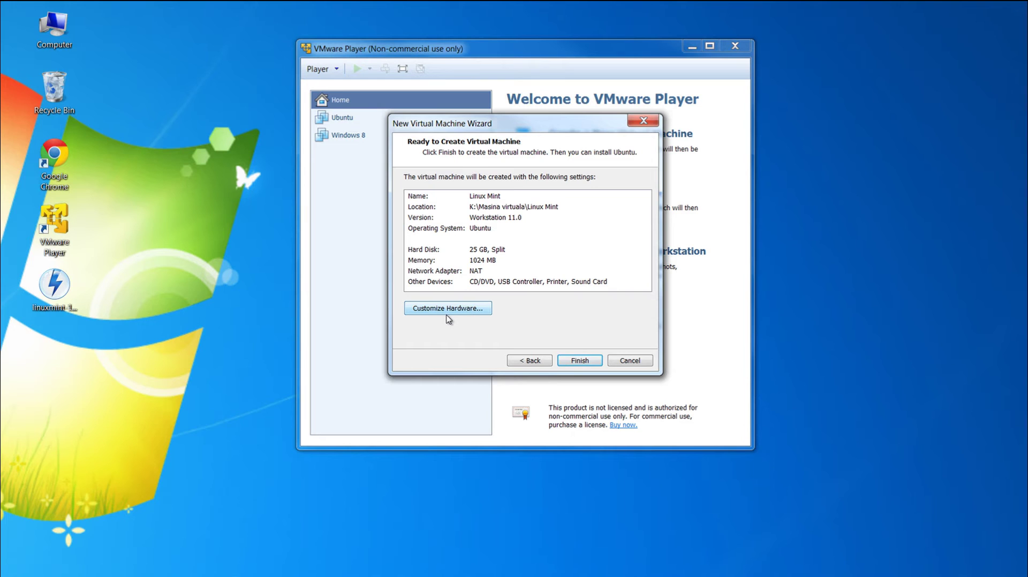
- In Customize Hardware, set memory to 2048 MB and display to 1024 x 768 with 512 MB graphics memory
{"action": "left_click", "coordinate": [449, 316]}
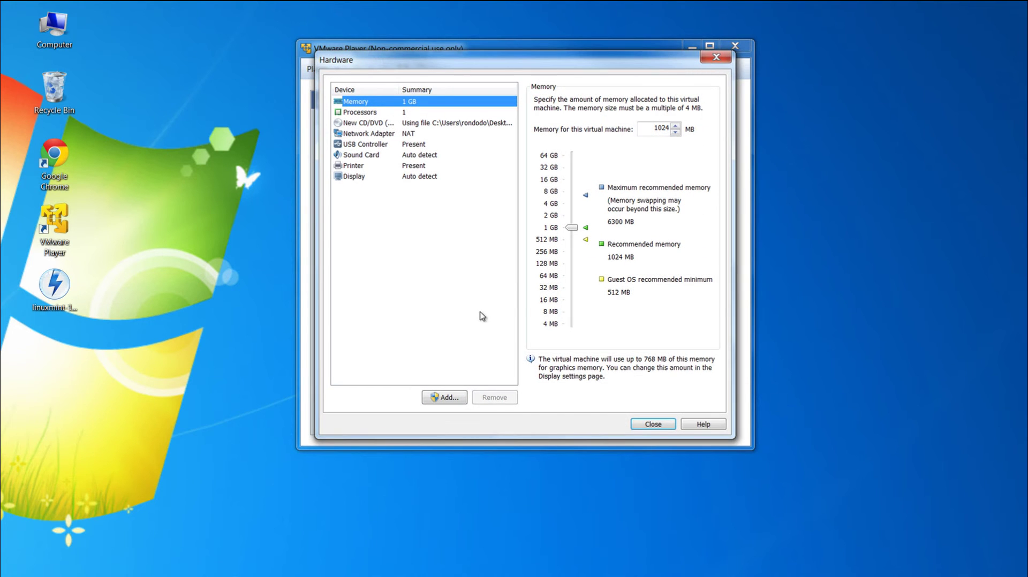
{"action": "left_click_drag", "start_coordinate": [571, 228], "coordinate": [573, 217]}
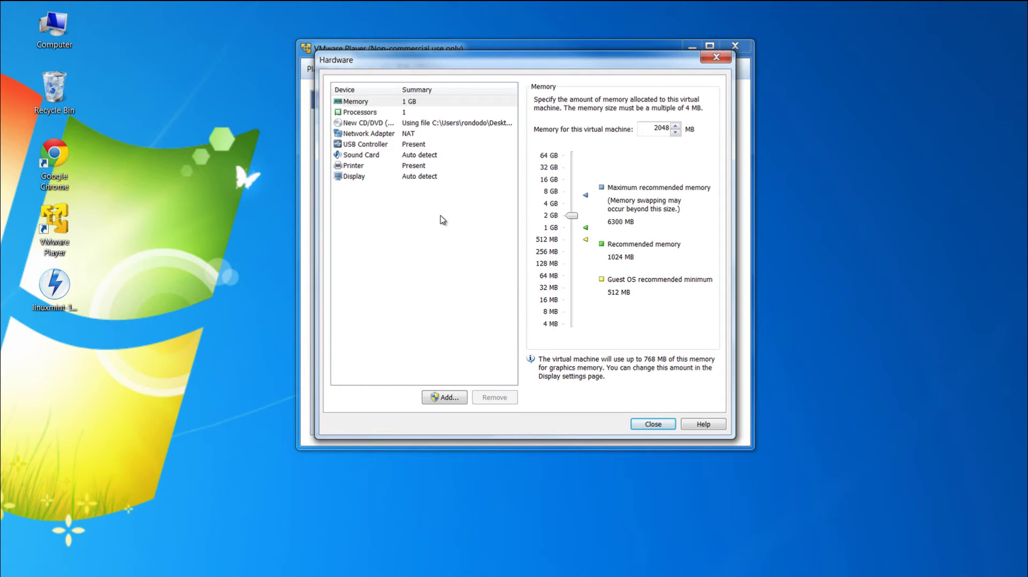
{"action": "left_click", "coordinate": [360, 177]}
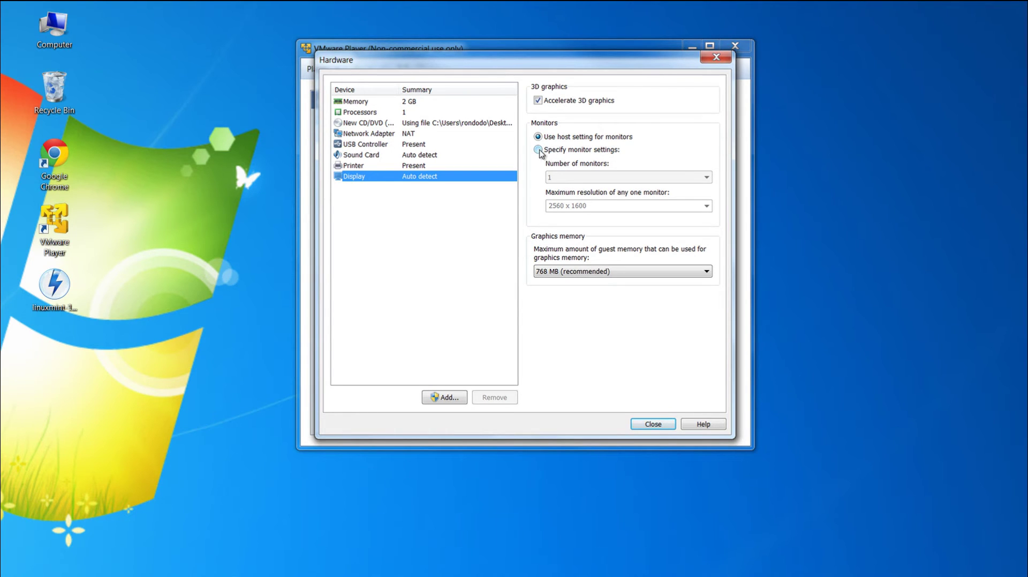
{"action": "left_click", "coordinate": [539, 150]}
{"action": "left_click", "coordinate": [707, 205]}
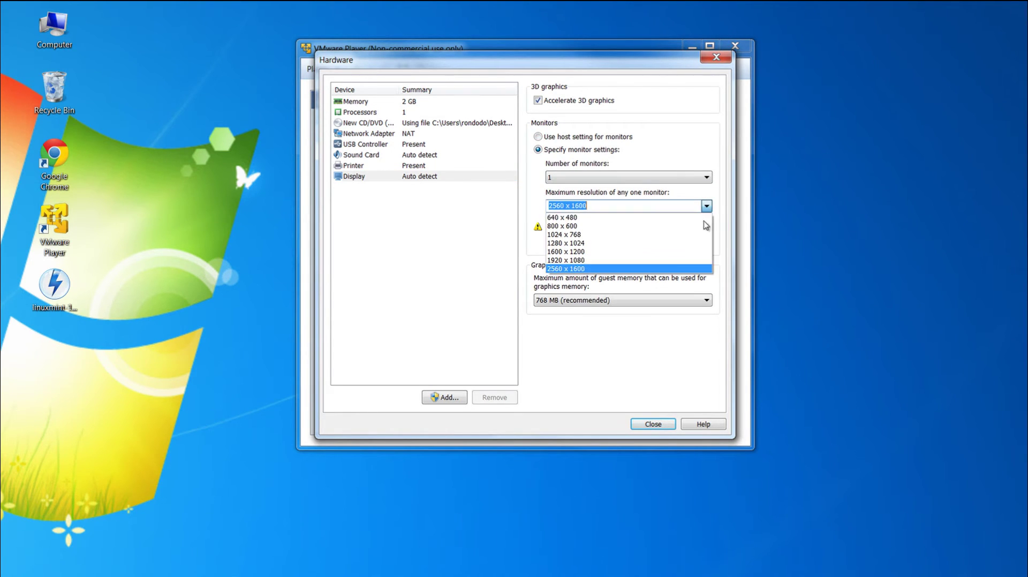
{"action": "left_click", "coordinate": [583, 236]}
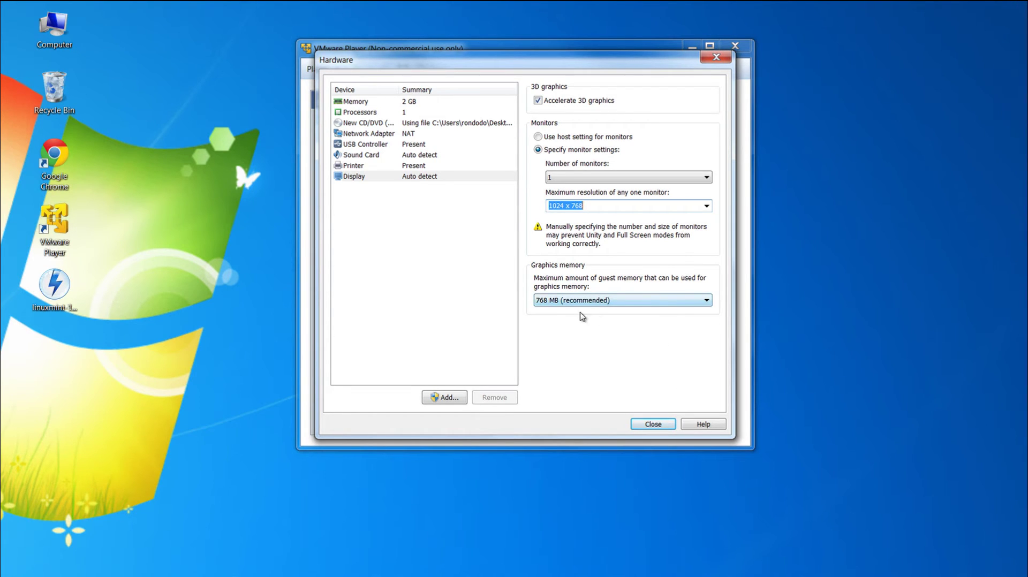
{"action": "left_click", "coordinate": [707, 303]}
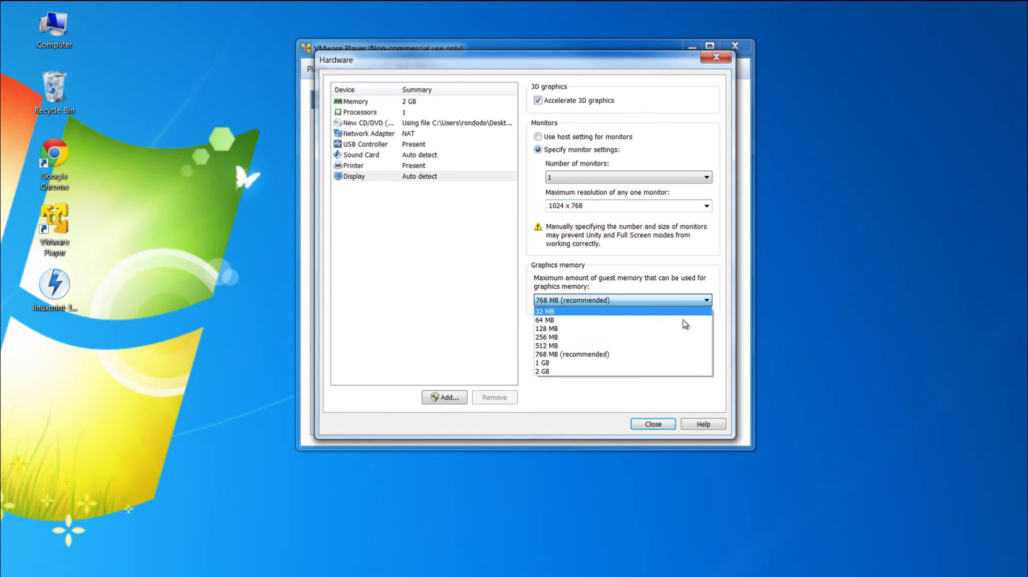
{"action": "left_click", "coordinate": [578, 349]}
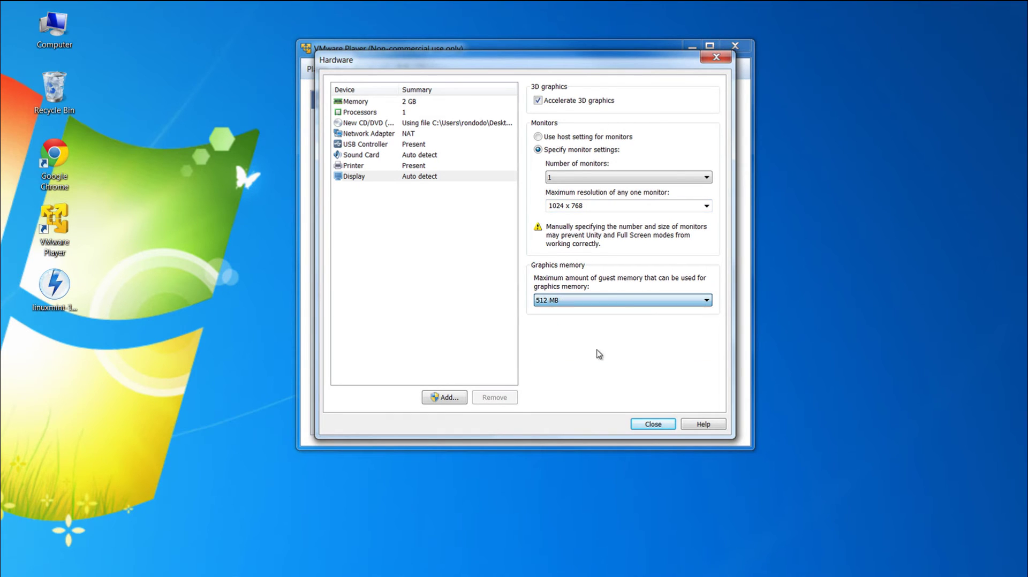
{"action": "left_click", "coordinate": [653, 426]}
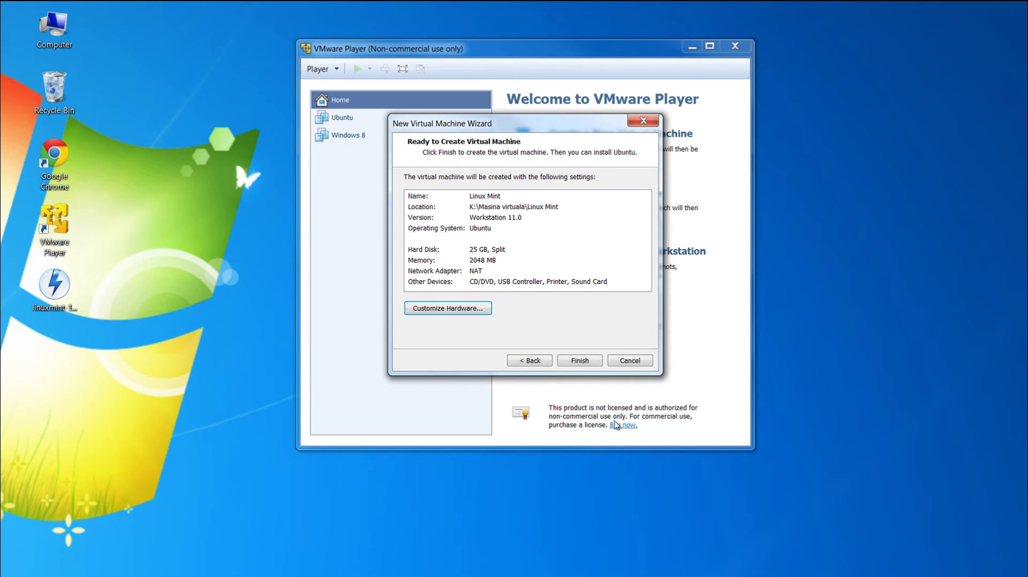
- Finish creating the Linux Mint VM and power it on
{"action": "left_click", "coordinate": [589, 361]}
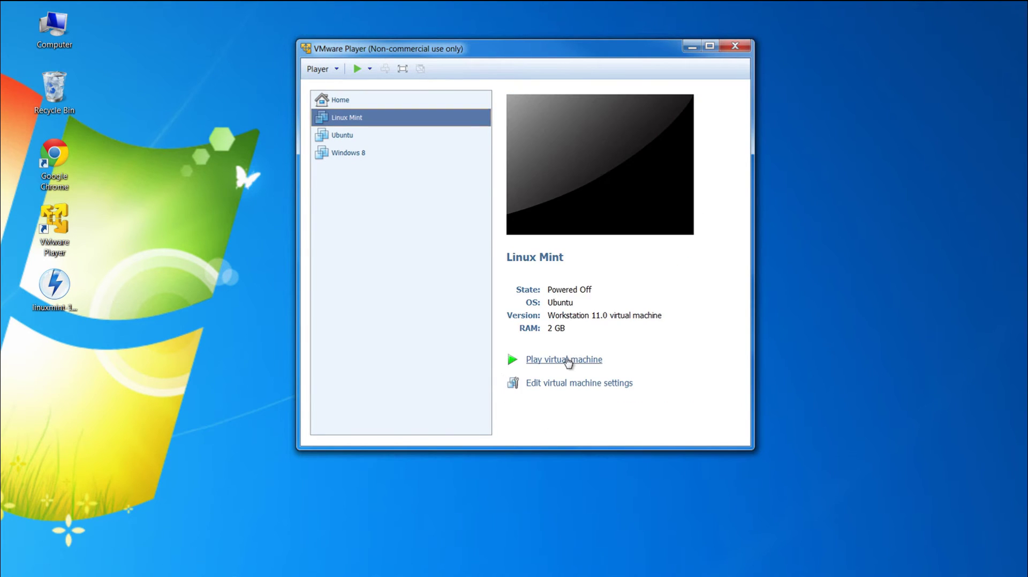
{"action": "left_click", "coordinate": [568, 362]}
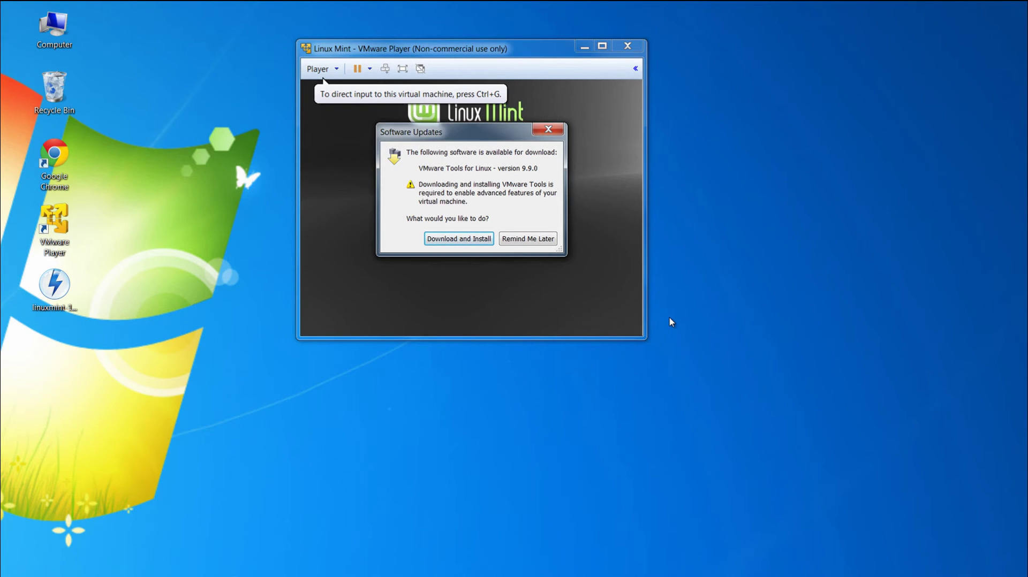
- Postpone the VMware Tools download with Remind Me Later and let Linux Mint boot
{"action": "left_click", "coordinate": [533, 239]}
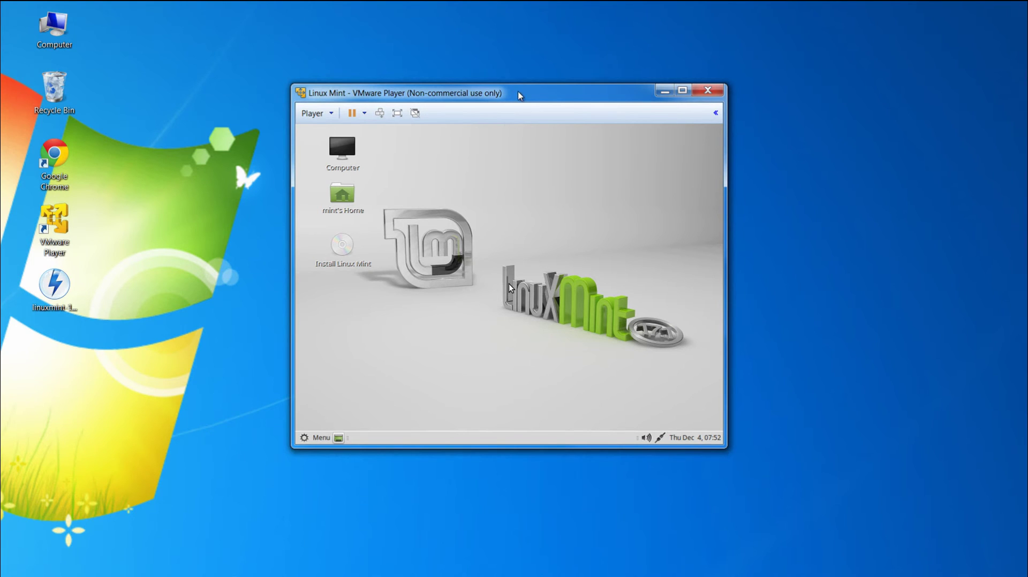
- Apply the Mint-X-Blue theme through the Mint desktop's Appearance Preferences
{"action": "left_click_drag", "start_coordinate": [518, 94], "coordinate": [531, 64]}
{"action": "left_click", "coordinate": [489, 323]}
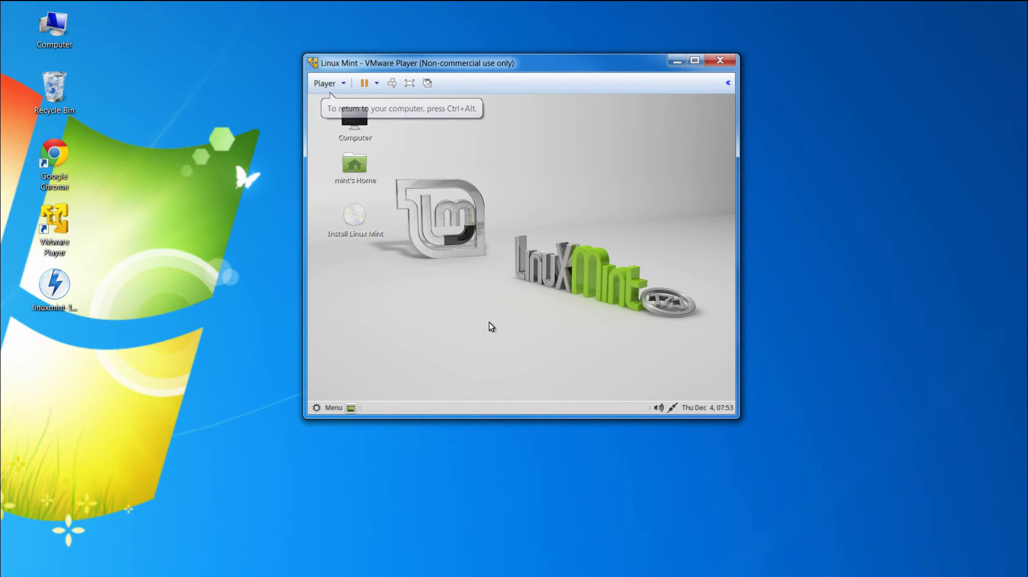
{"action": "right_click", "coordinate": [501, 271]}
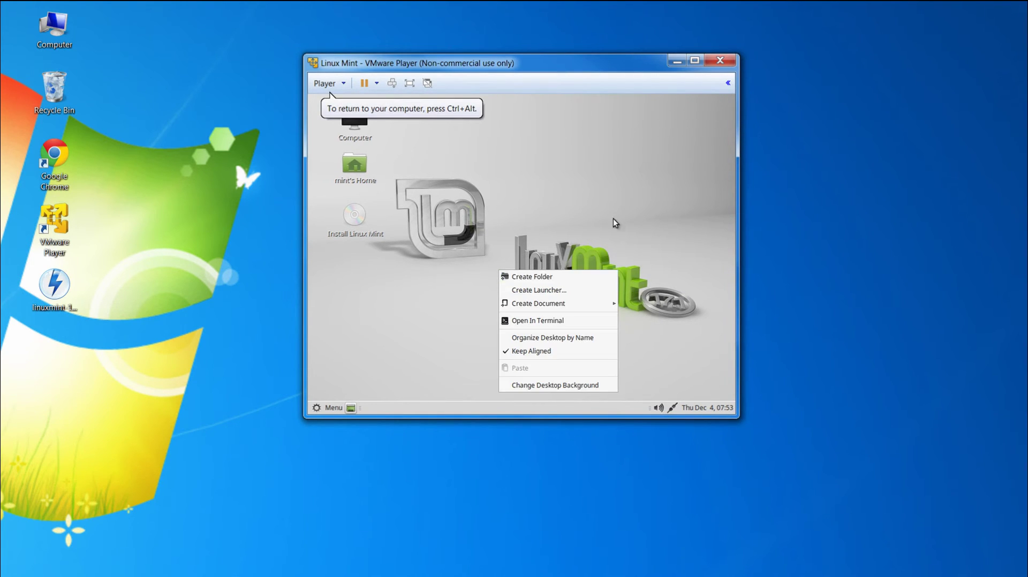
{"action": "left_click", "coordinate": [555, 385]}
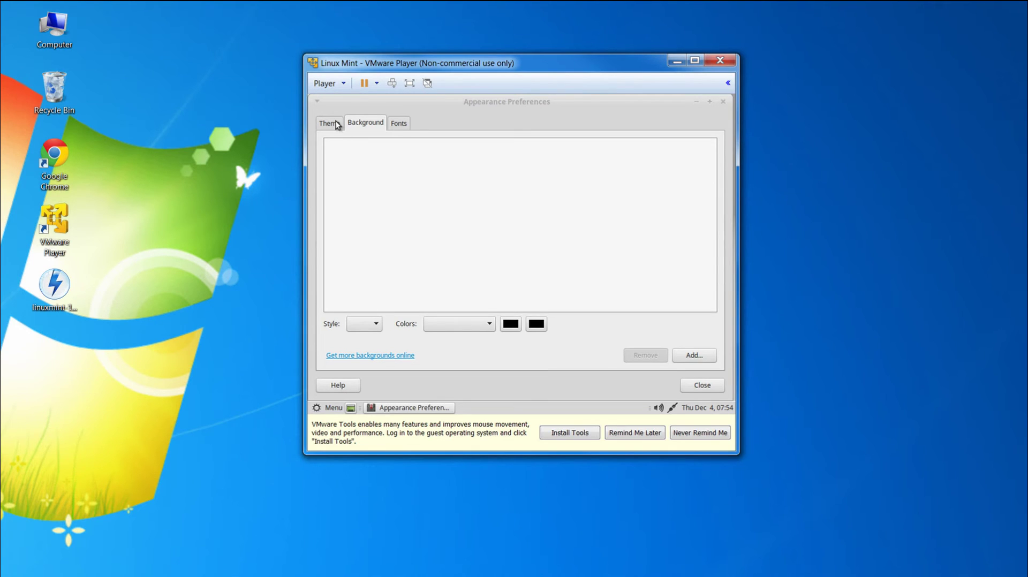
{"action": "scroll", "coordinate": [413, 123], "scroll_direction": "up", "scroll_amount": 1}
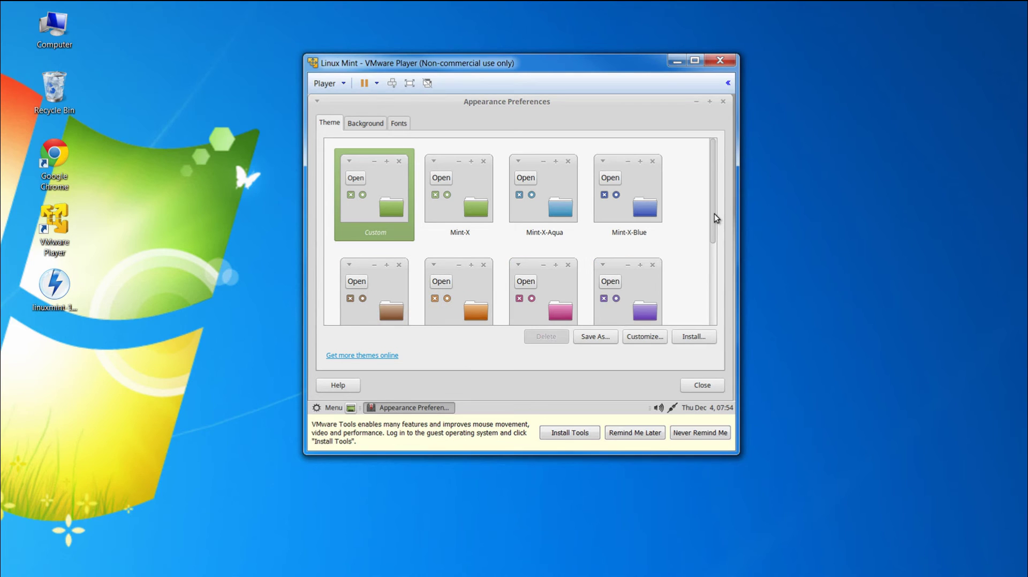
{"action": "mouse_move", "coordinate": [715, 218]}
{"action": "left_mouse_down"}
{"action": "mouse_move", "coordinate": [714, 245]}
{"action": "mouse_move", "coordinate": [715, 198]}
{"action": "mouse_move", "coordinate": [718, 323]}
{"action": "mouse_move", "coordinate": [714, 202]}
{"action": "left_mouse_up"}
{"action": "left_click", "coordinate": [633, 214]}
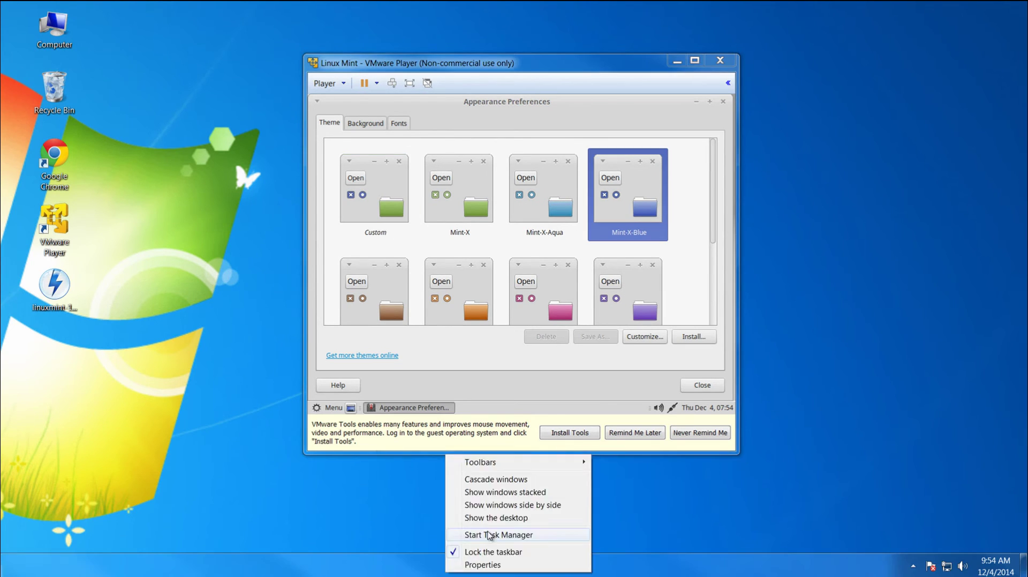
{"action": "left_click", "coordinate": [489, 535]}
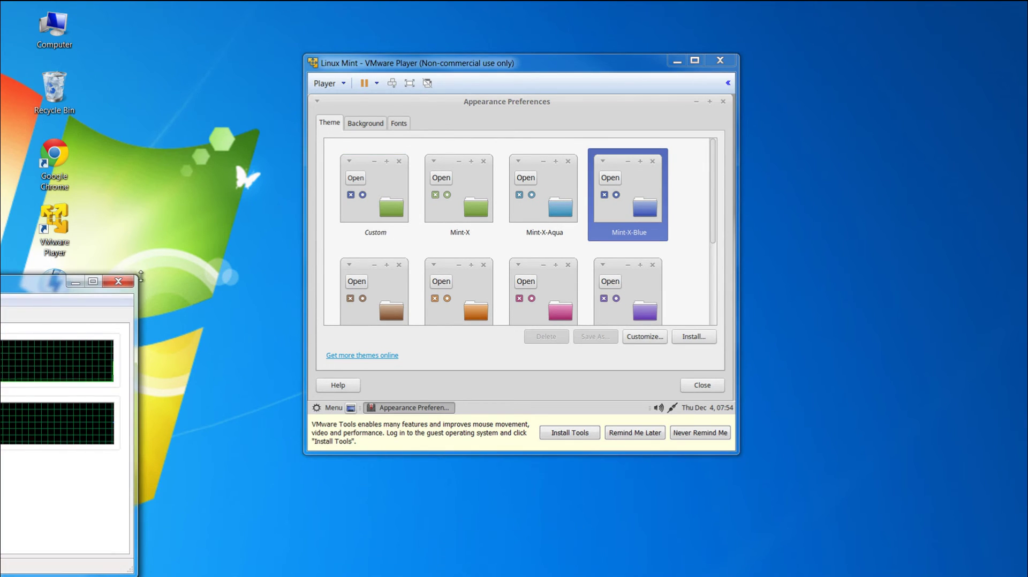
- Place a narrowed Task Manager window side by side with the Linux Mint VM window
{"action": "left_click_drag", "start_coordinate": [20, 285], "coordinate": [573, 303]}
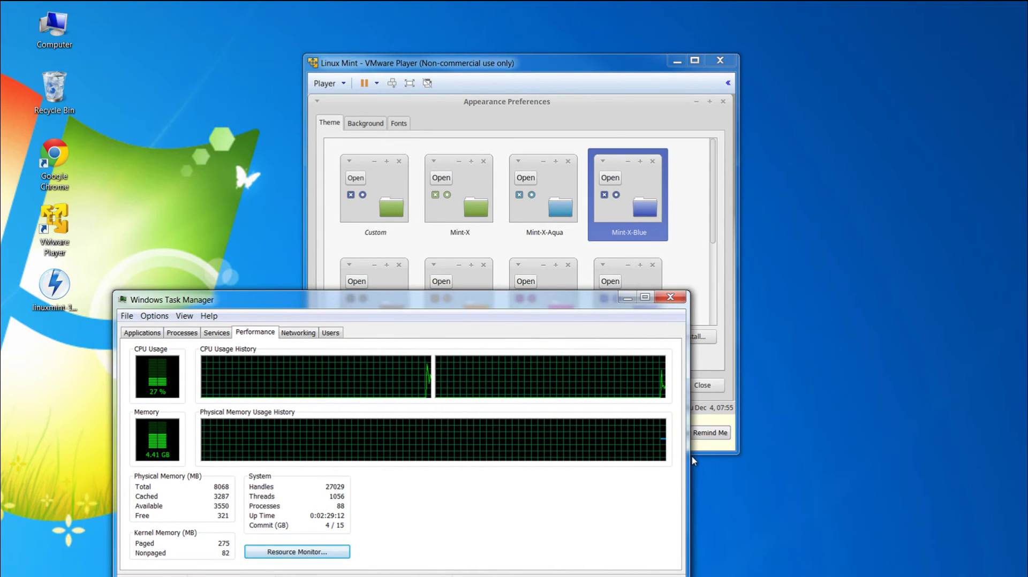
{"action": "left_click_drag", "start_coordinate": [690, 457], "coordinate": [410, 457]}
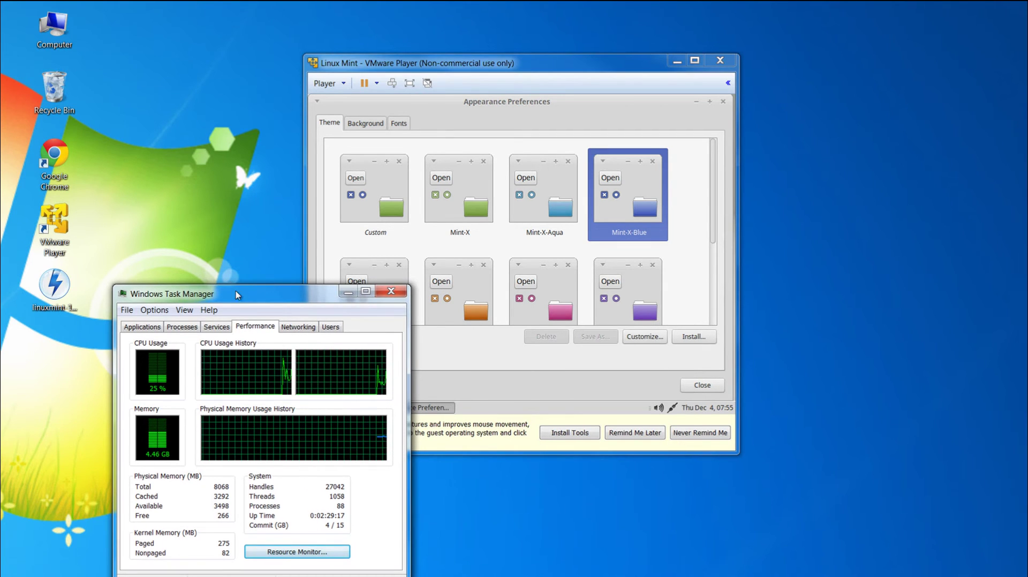
{"action": "left_click_drag", "start_coordinate": [241, 296], "coordinate": [179, 256]}
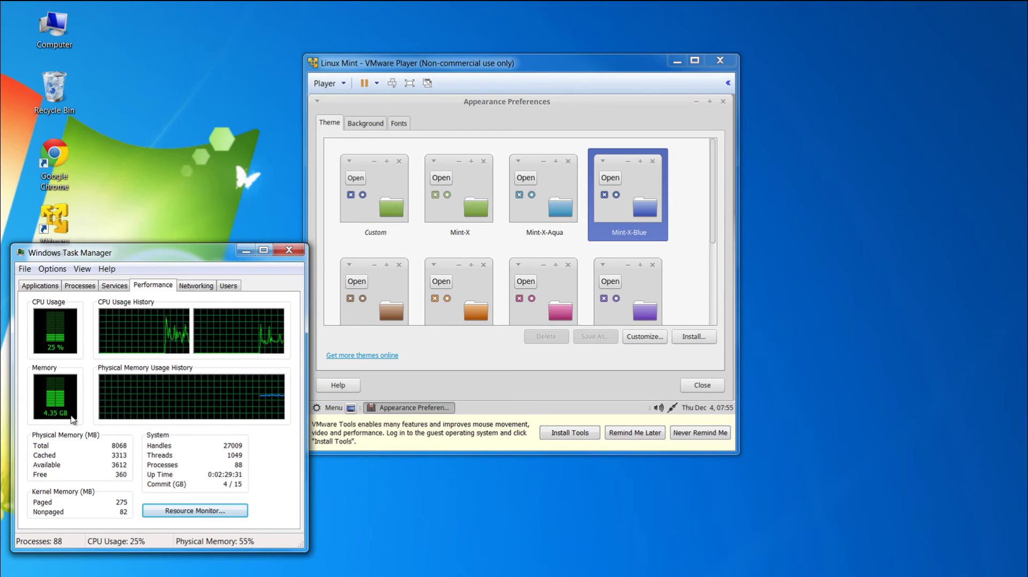
{"action": "left_click", "coordinate": [466, 65]}
{"action": "left_click_drag", "start_coordinate": [466, 65], "coordinate": [551, 53]}
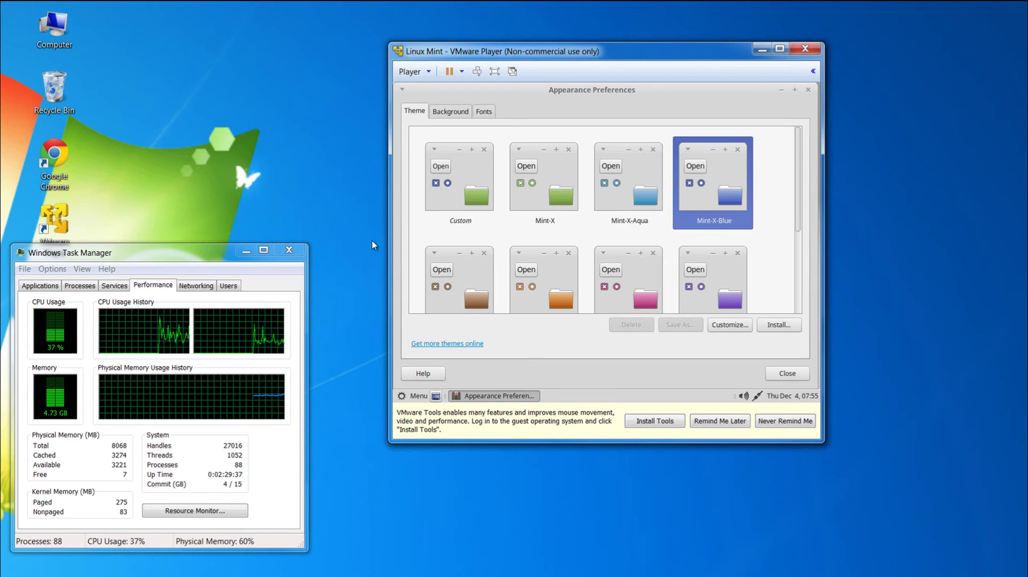
{"action": "left_click_drag", "start_coordinate": [201, 256], "coordinate": [267, 272]}
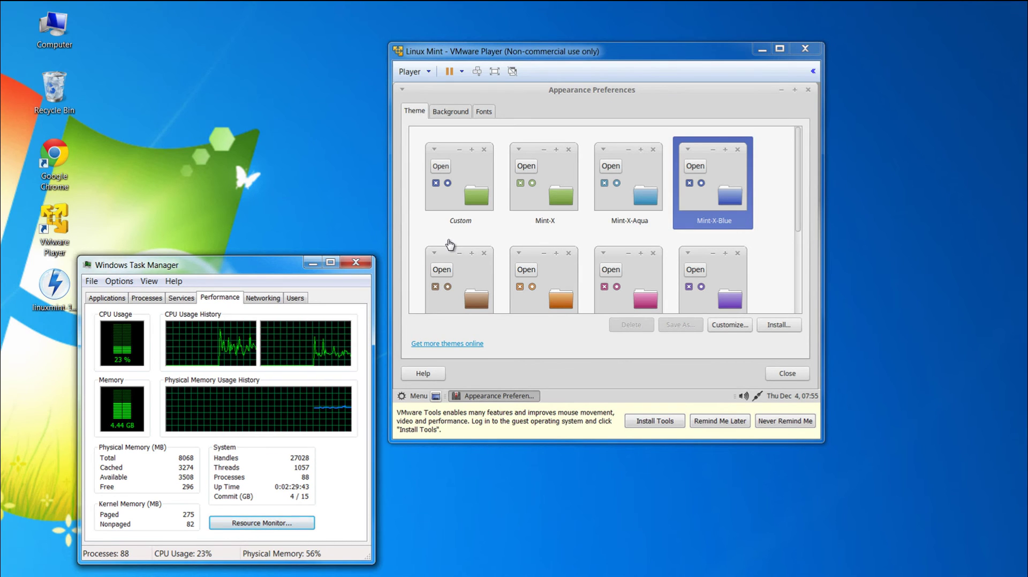
{"action": "left_click", "coordinate": [486, 113]}
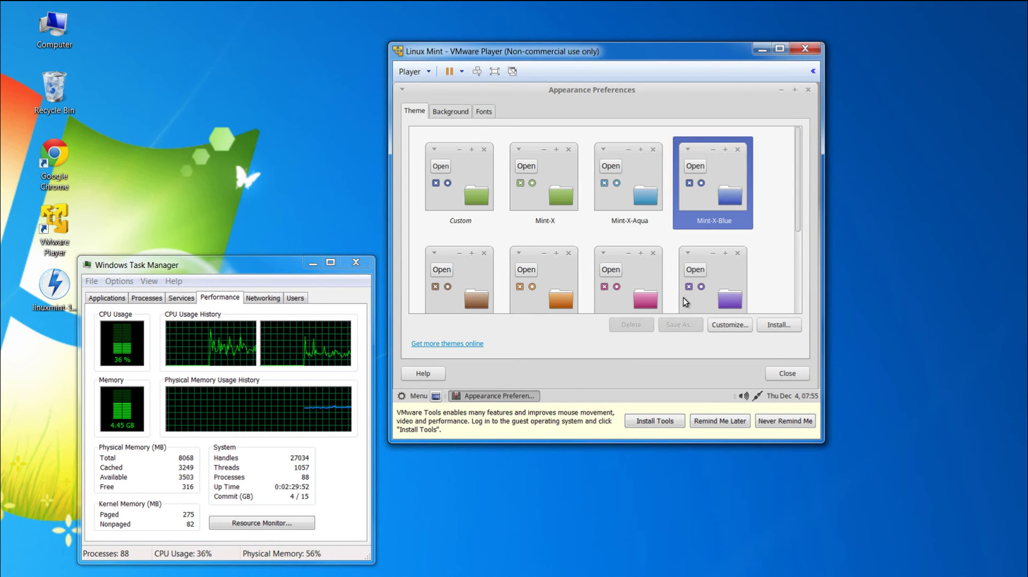
- Look through the Background, Fonts and Theme tabs of Appearance Preferences
{"action": "left_click", "coordinate": [451, 112]}
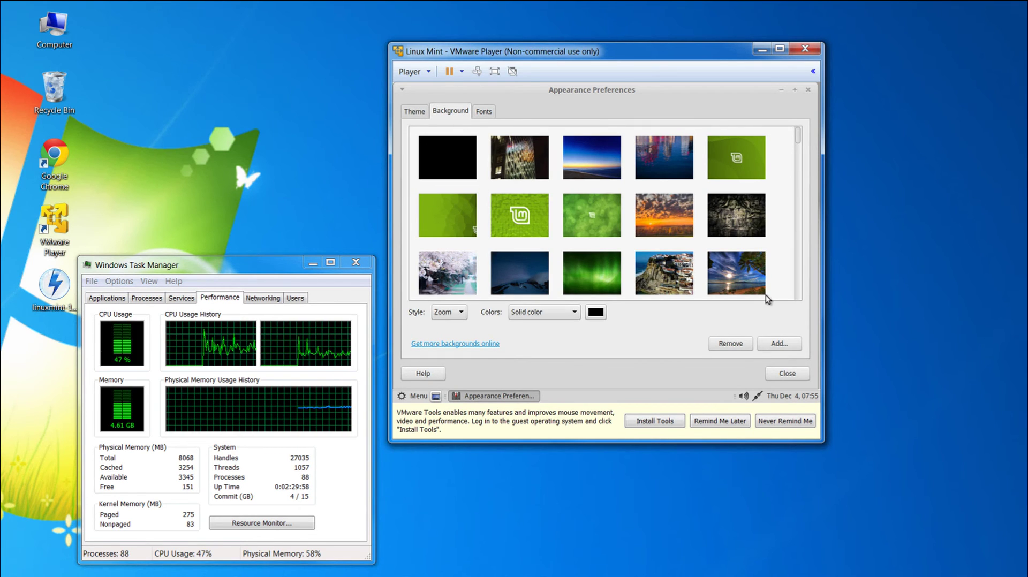
{"action": "left_click_drag", "start_coordinate": [798, 144], "coordinate": [804, 271]}
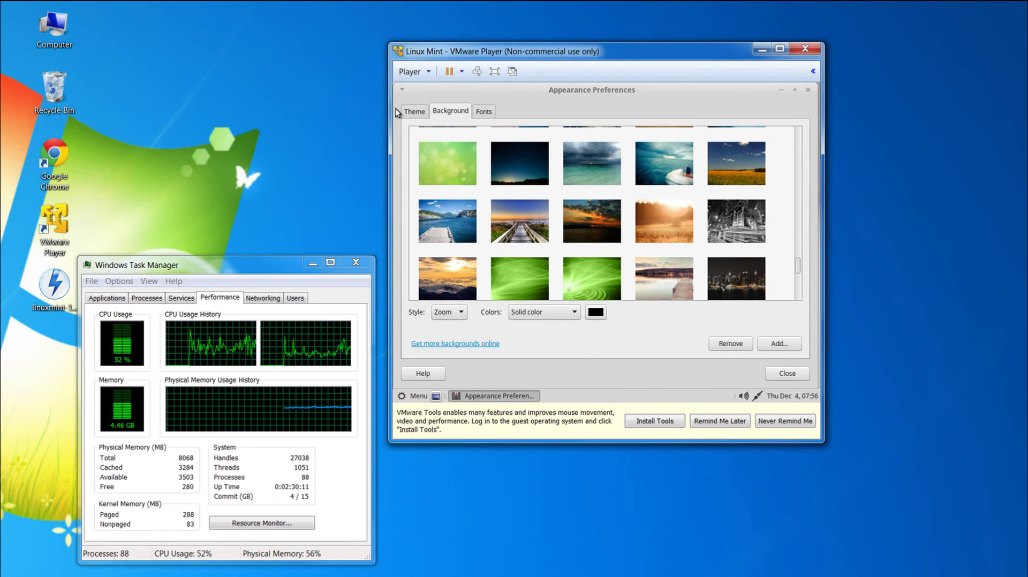
{"action": "left_click", "coordinate": [482, 112]}
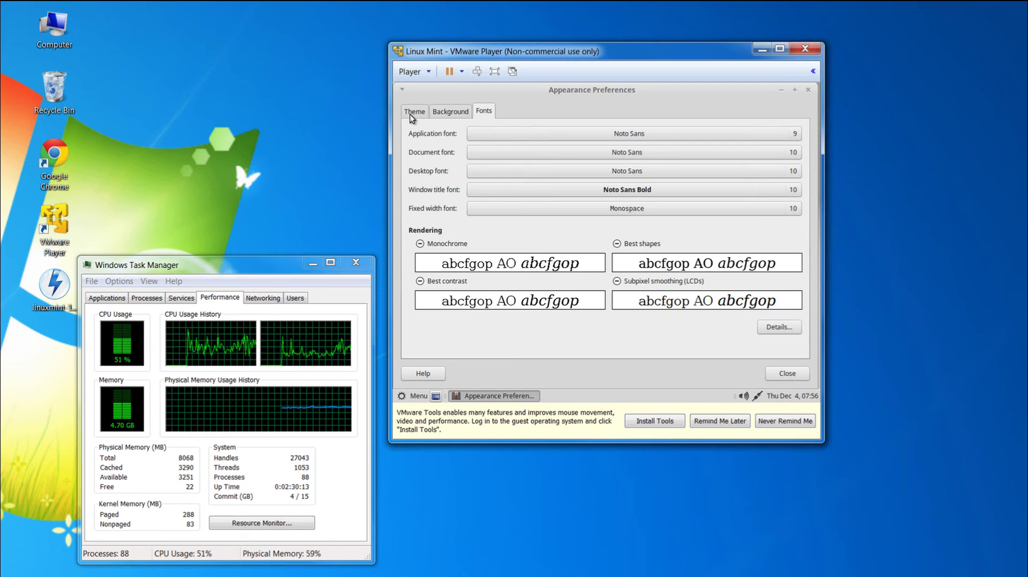
{"action": "left_click", "coordinate": [409, 114]}
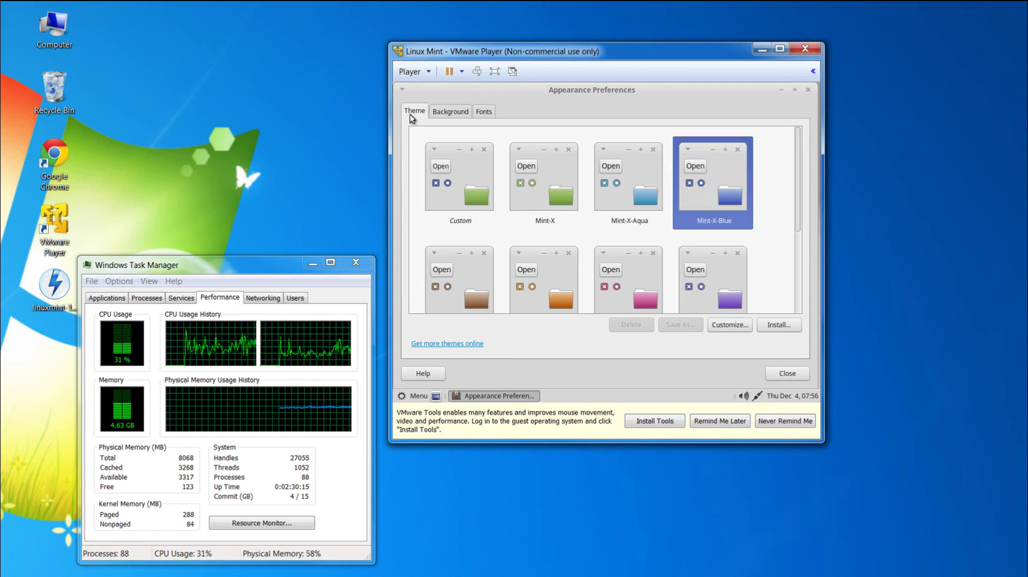
- Open and close the Mint-X-Blue theme customization, close Appearance Preferences, and open the Mint menu
{"action": "left_click", "coordinate": [730, 325]}
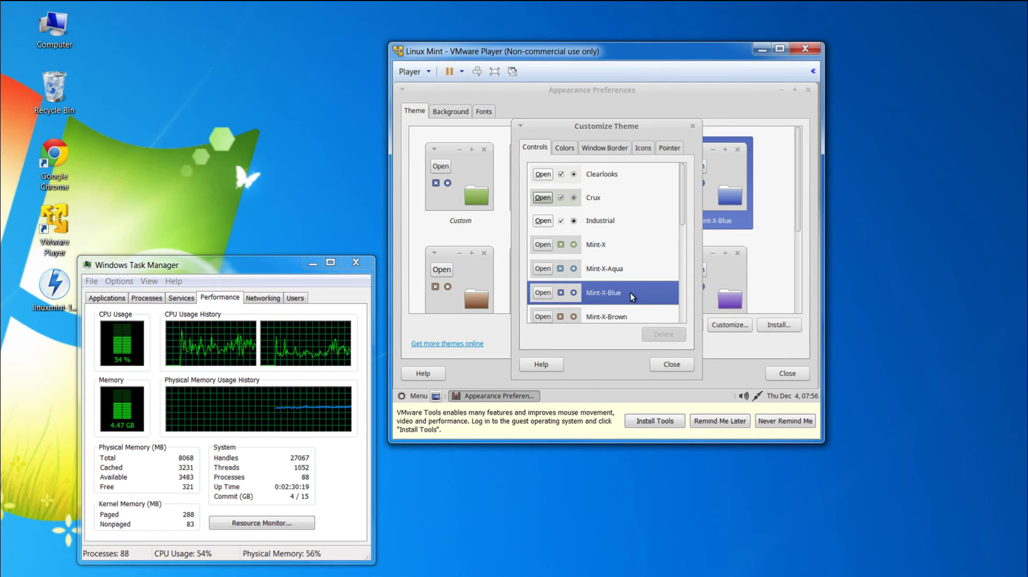
{"action": "scroll", "coordinate": [670, 241], "scroll_direction": "down", "scroll_amount": 5}
{"action": "scroll", "coordinate": [688, 176], "scroll_direction": "up", "scroll_amount": 3}
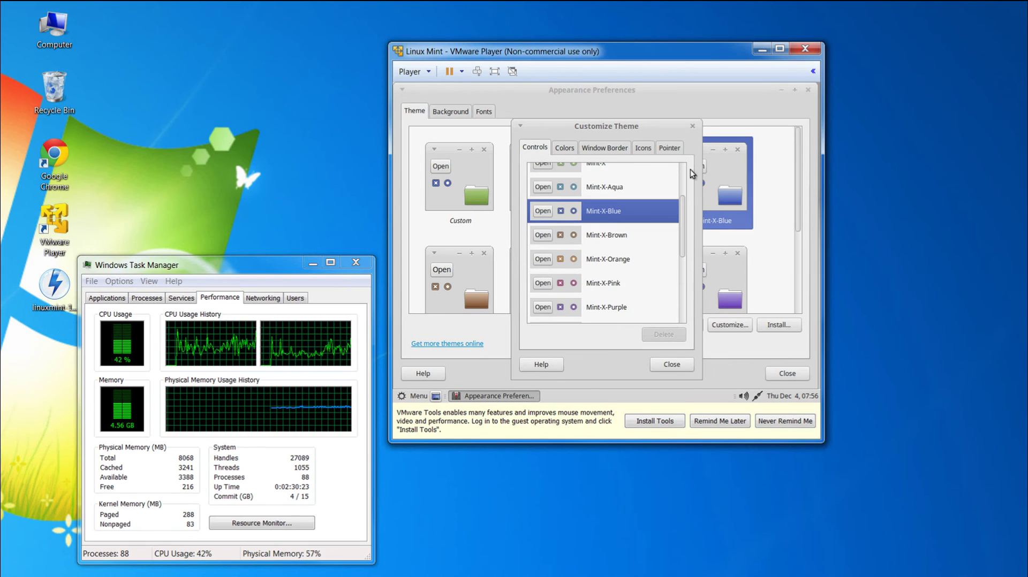
{"action": "left_click", "coordinate": [693, 127]}
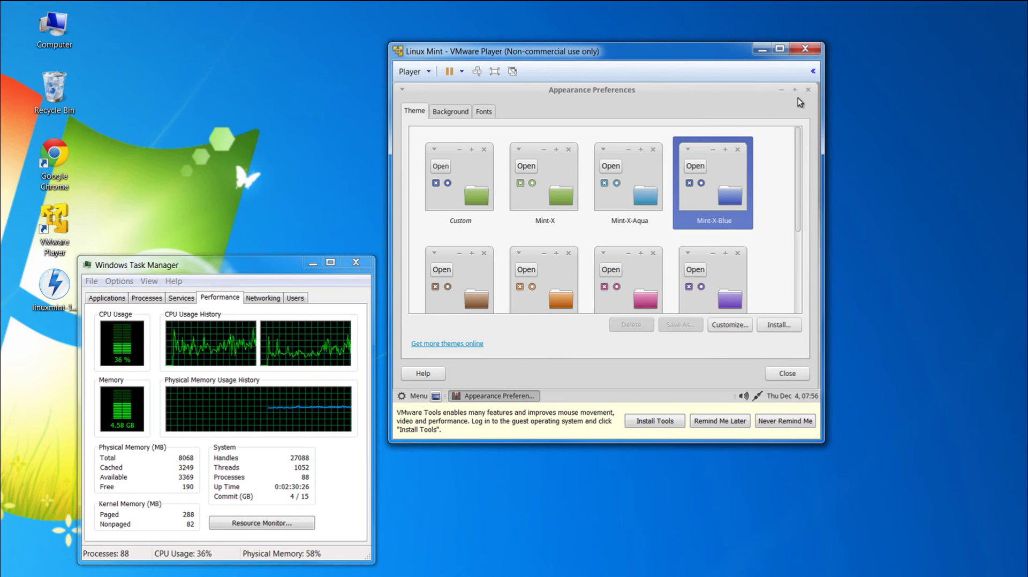
{"action": "left_click", "coordinate": [809, 89]}
{"action": "left_click", "coordinate": [404, 396]}
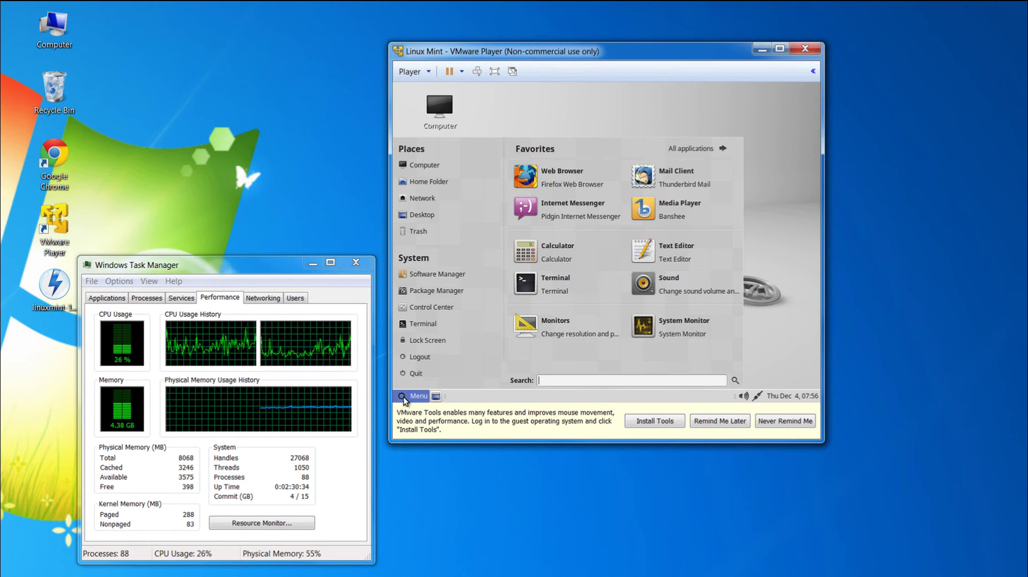
- Log out of the Linux Mint live session and move Task Manager higher on the desktop
{"action": "left_click", "coordinate": [420, 356]}
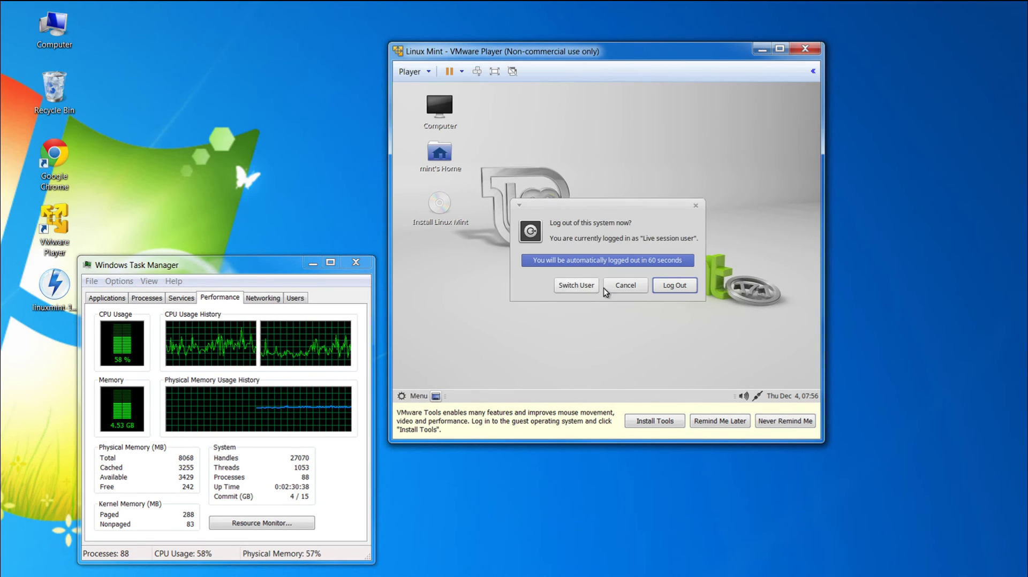
{"action": "left_click", "coordinate": [676, 286]}
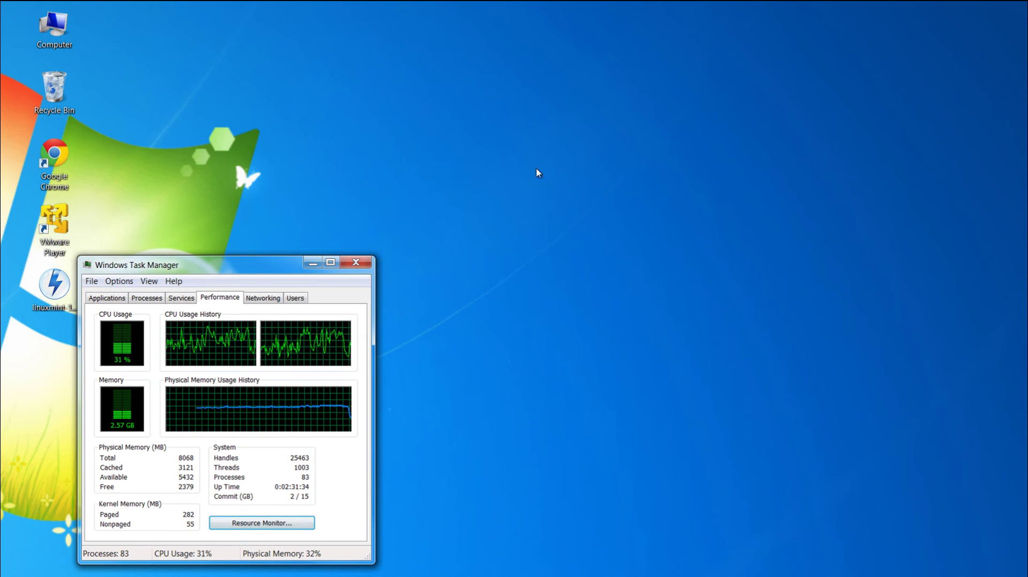
{"action": "left_click_drag", "start_coordinate": [275, 265], "coordinate": [314, 233]}
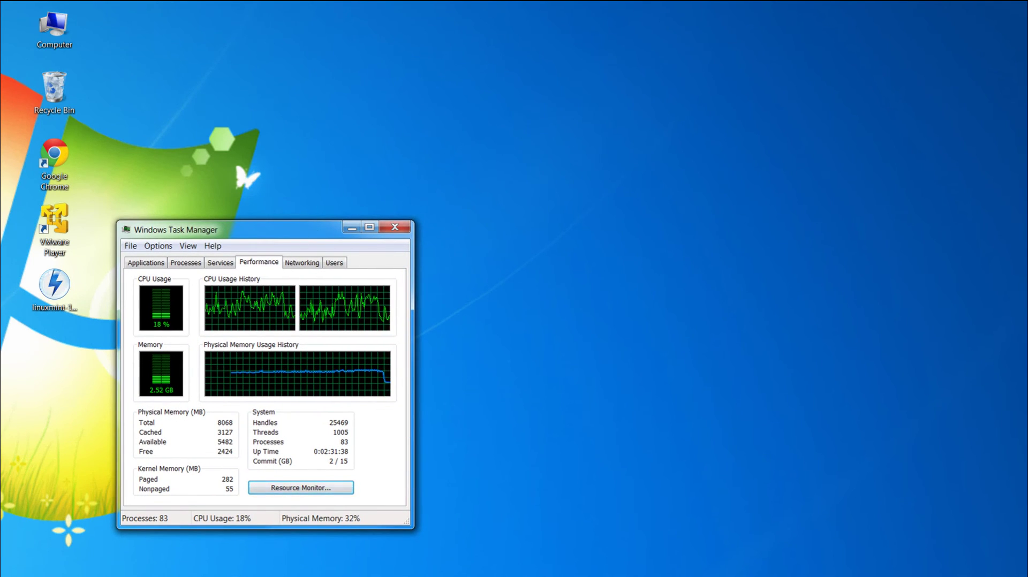
- Start VMware Player and power on the Ubuntu virtual machine
{"action": "left_click", "coordinate": [54, 228]}
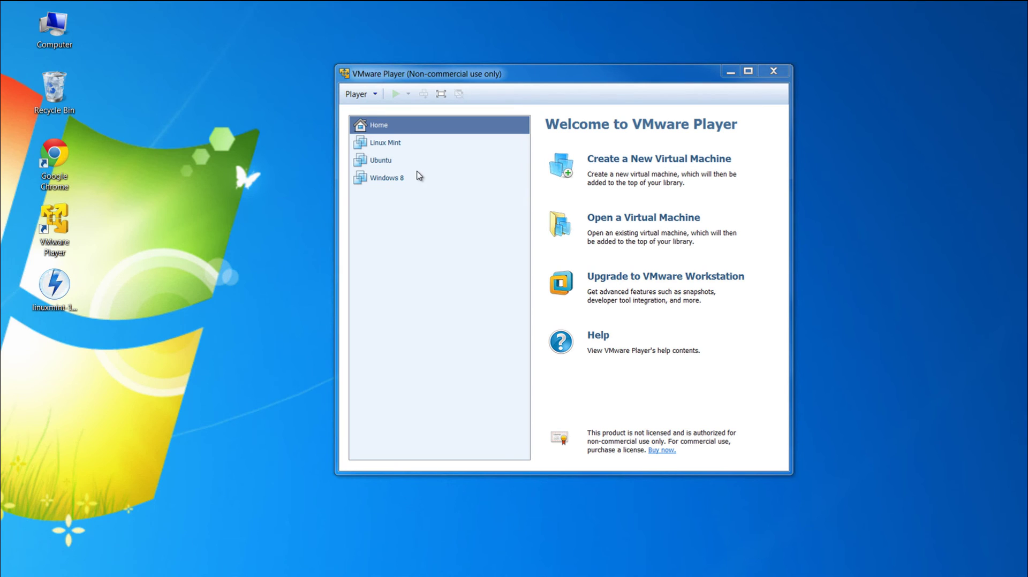
{"action": "left_click", "coordinate": [391, 162]}
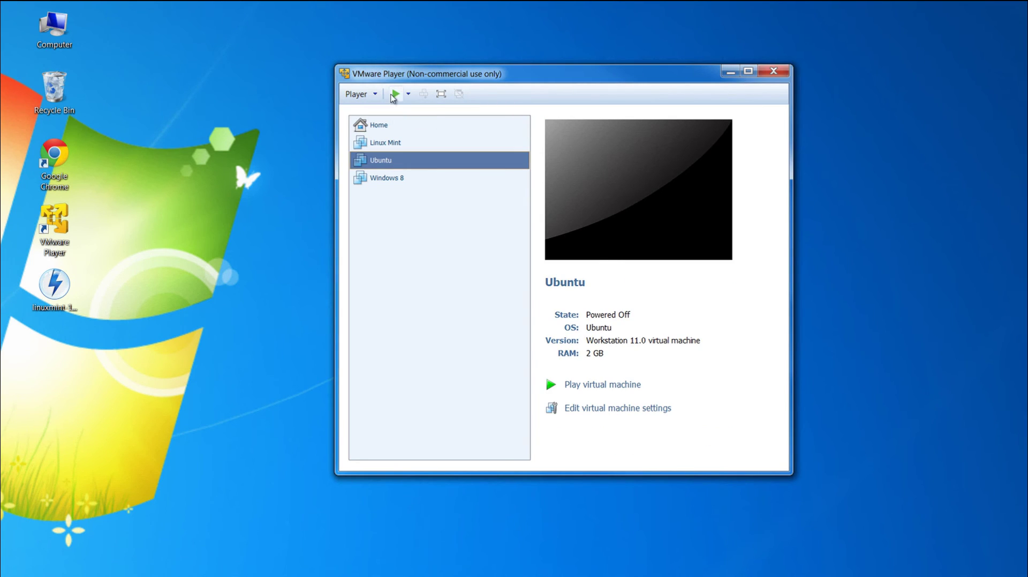
{"action": "left_click", "coordinate": [395, 95]}
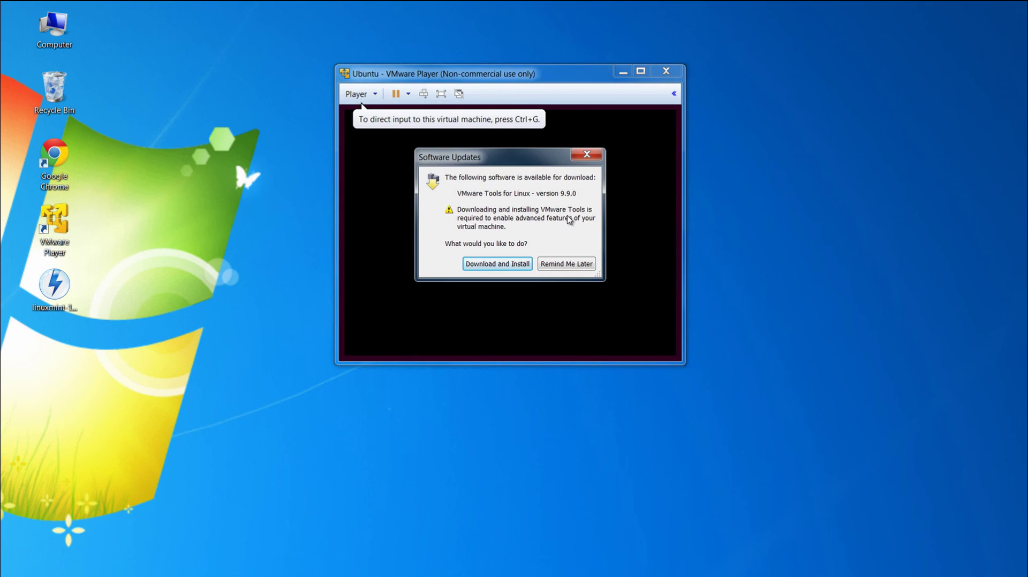
- Postpone the VMware Tools download, log in at the Ubuntu console, and run startx
{"action": "left_click", "coordinate": [584, 264]}
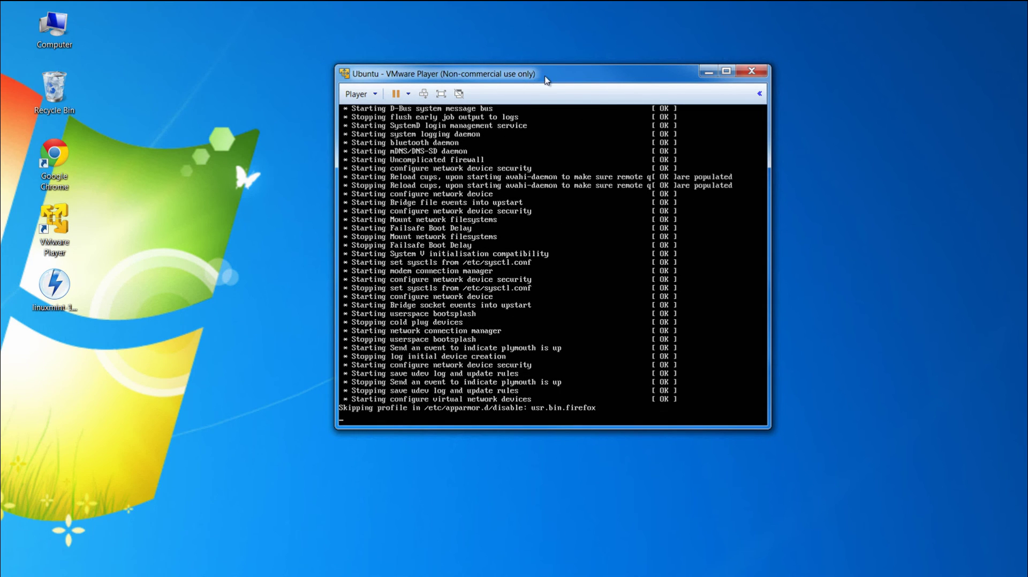
{"action": "left_click_drag", "start_coordinate": [573, 77], "coordinate": [564, 70]}
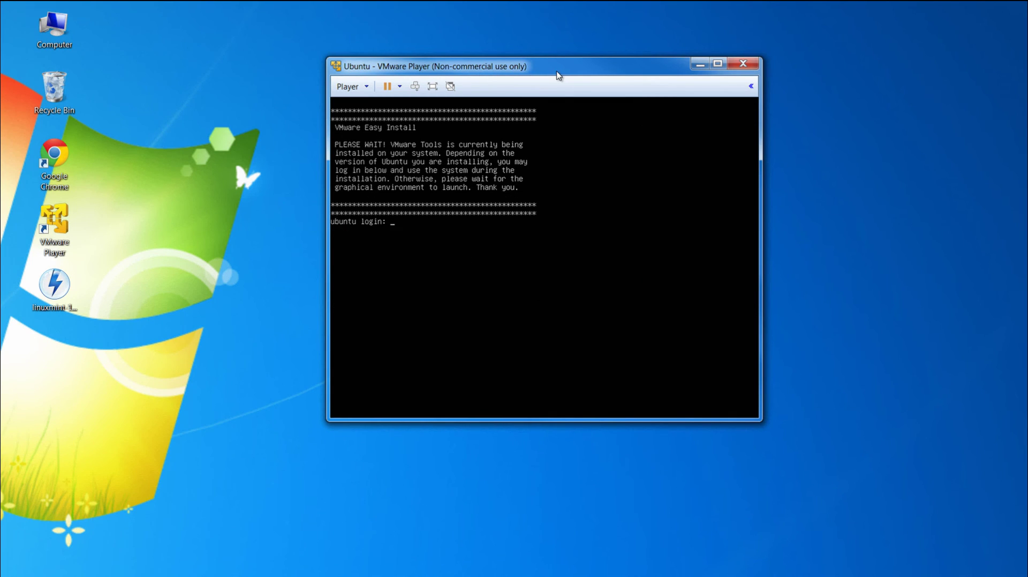
{"action": "left_click", "coordinate": [542, 134]}
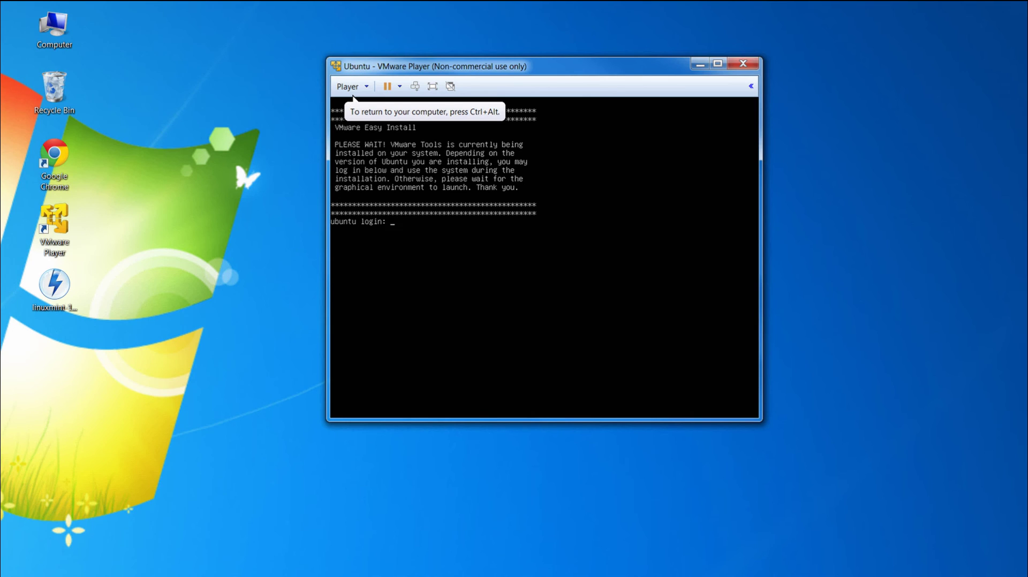
{"action": "type", "text": "ddooddoo30"}
{"action": "key", "text": "Return"}
{"action": "key", "text": "Return"}
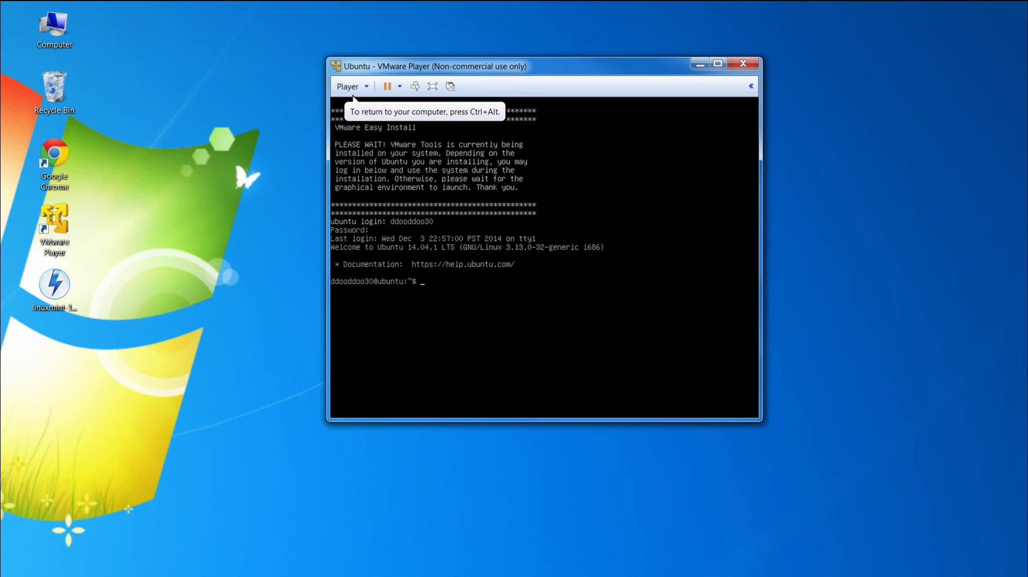
{"action": "type", "text": "startx"}
{"action": "key", "text": "Return"}
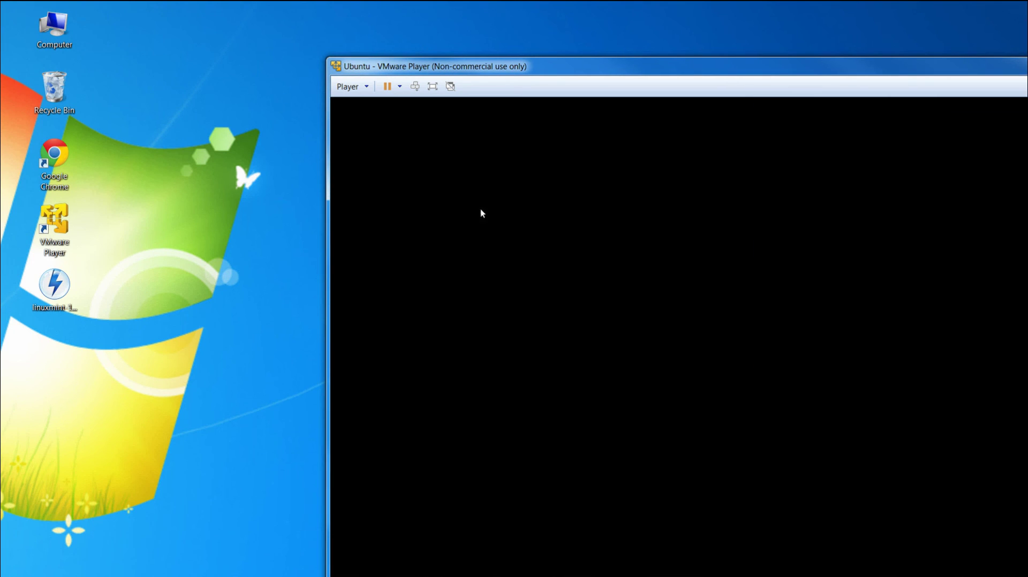
- Reach Ubuntu's All Settings overview via the desktop's Change Desktop Background option
{"action": "left_click_drag", "start_coordinate": [614, 72], "coordinate": [428, 37]}
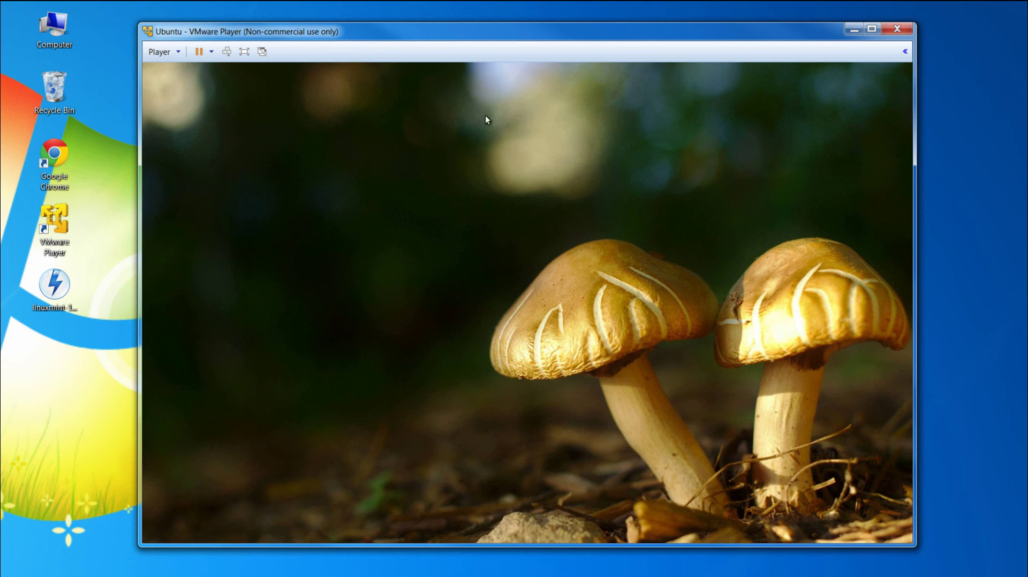
{"action": "right_click", "coordinate": [446, 211]}
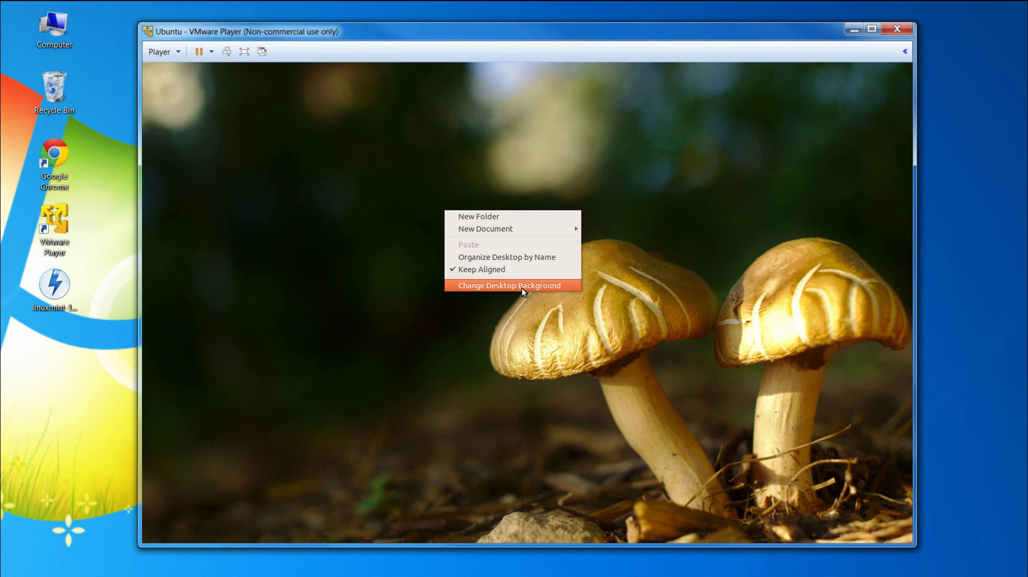
{"action": "left_click", "coordinate": [652, 319]}
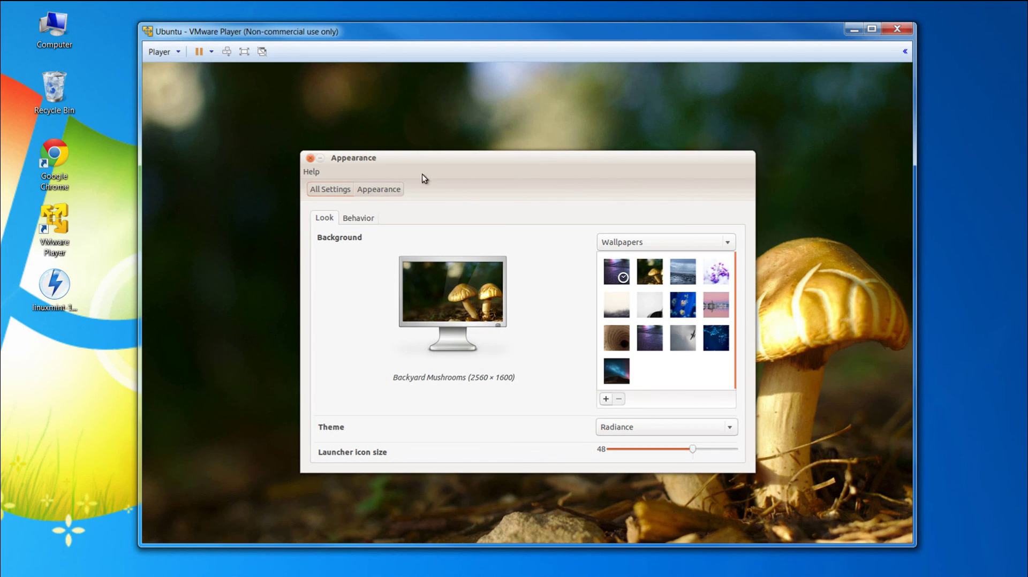
{"action": "left_click", "coordinate": [343, 192]}
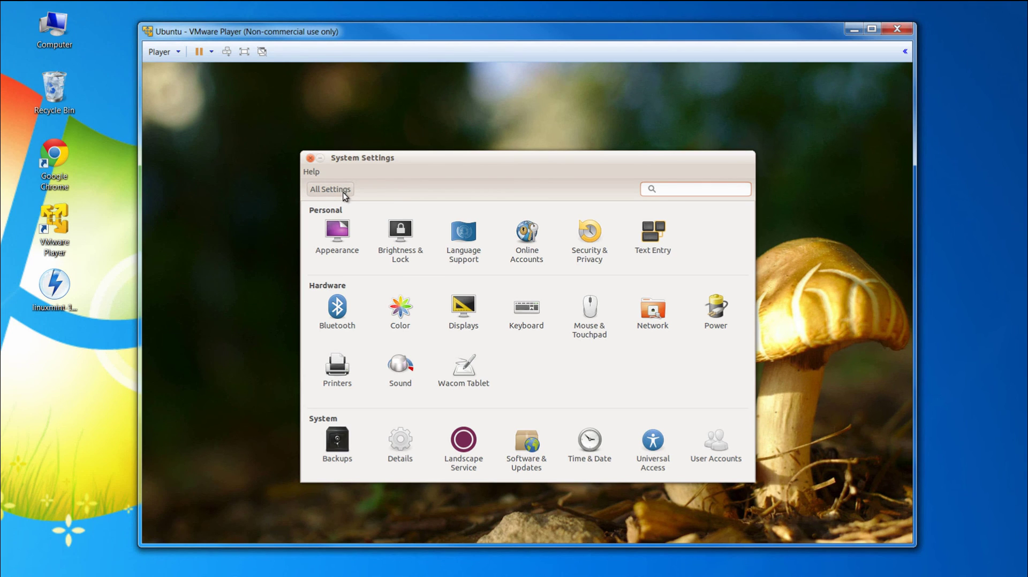
- Apply a 1680 x 1050 (16:10) resolution in Displays and release the mouse with Ctrl+Alt
{"action": "left_click", "coordinate": [469, 313]}
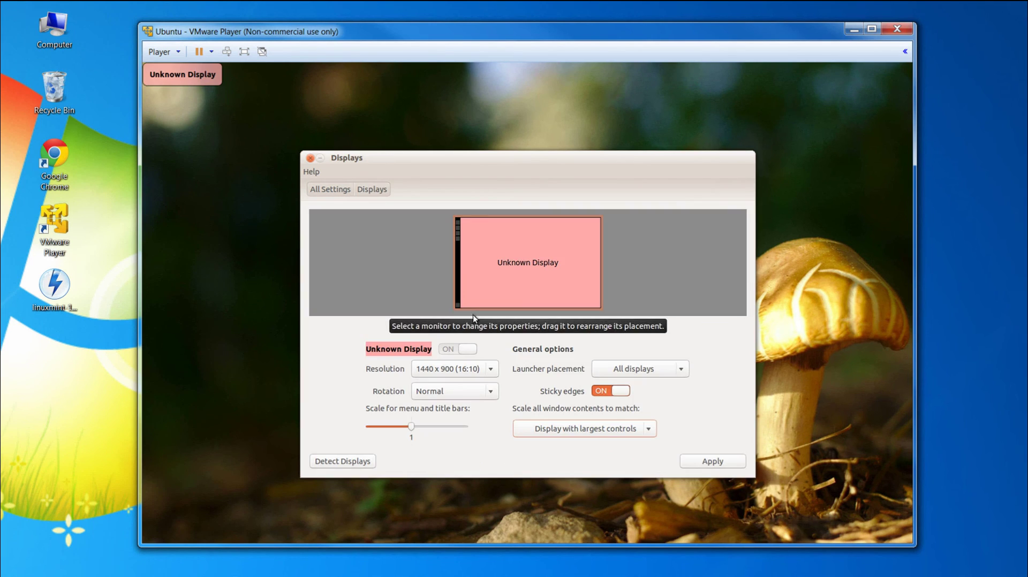
{"action": "left_click", "coordinate": [491, 371]}
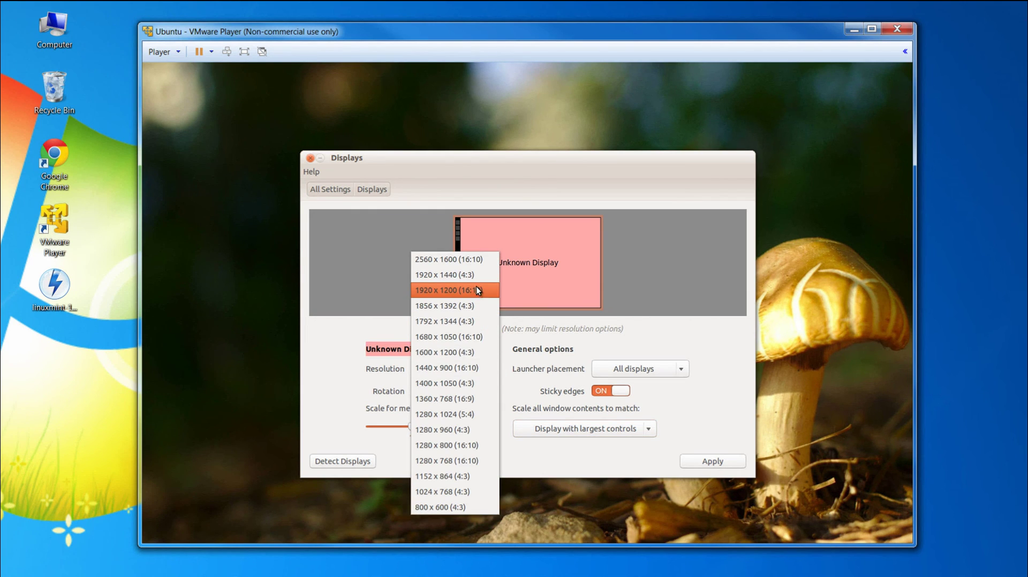
{"action": "left_click", "coordinate": [472, 337]}
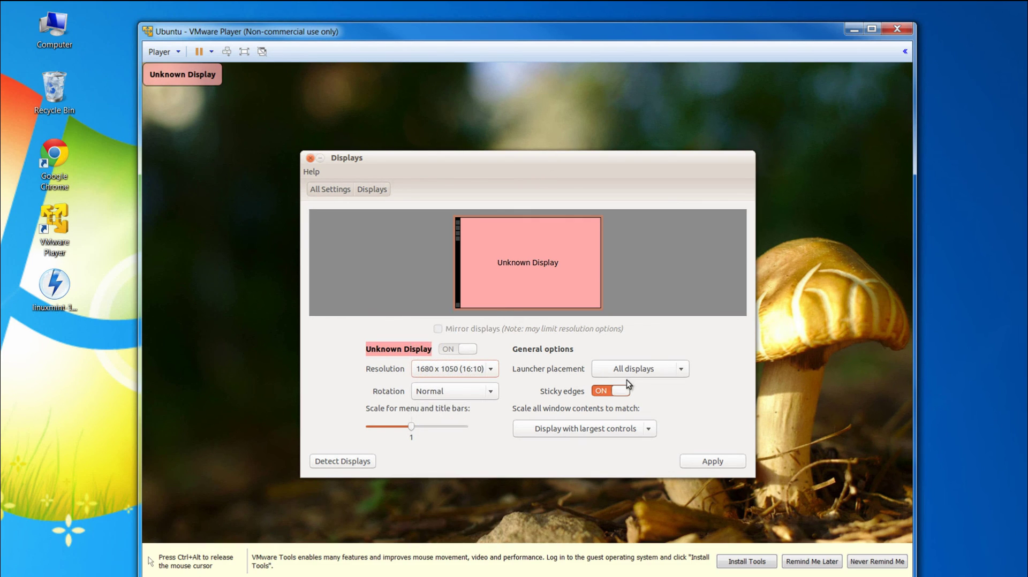
{"action": "left_click", "coordinate": [708, 460]}
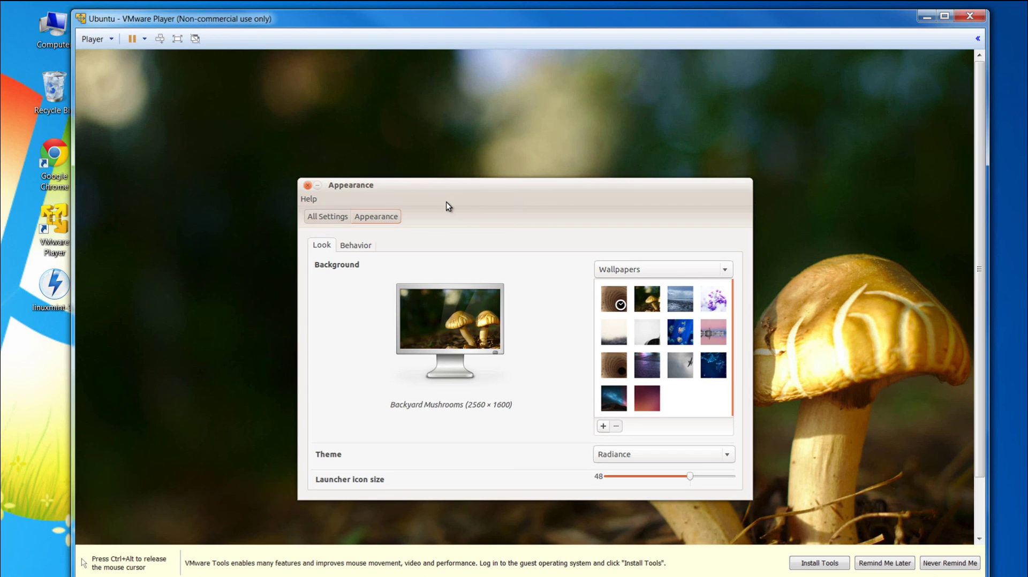
{"action": "key", "text": "ctrl+alt"}
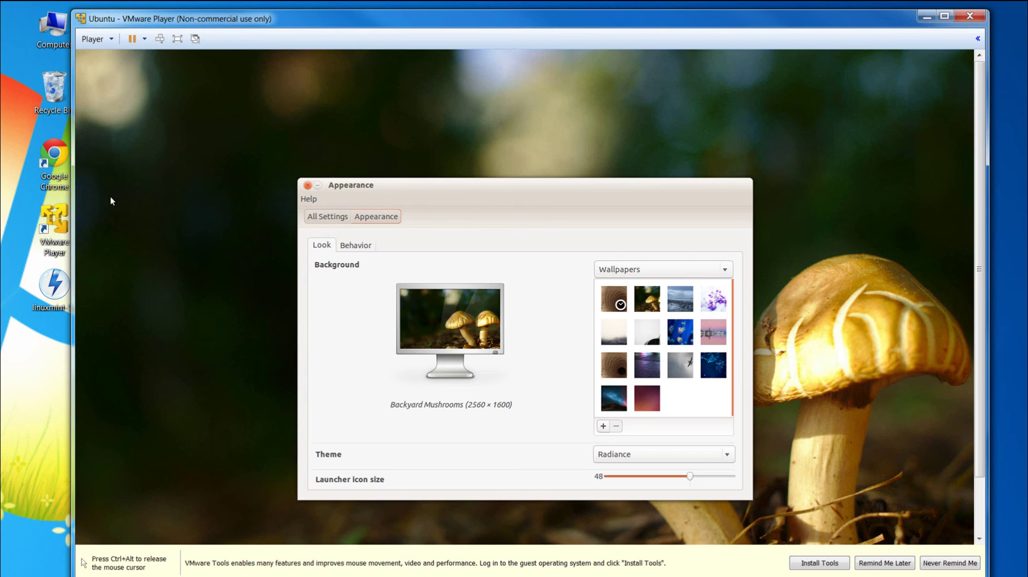